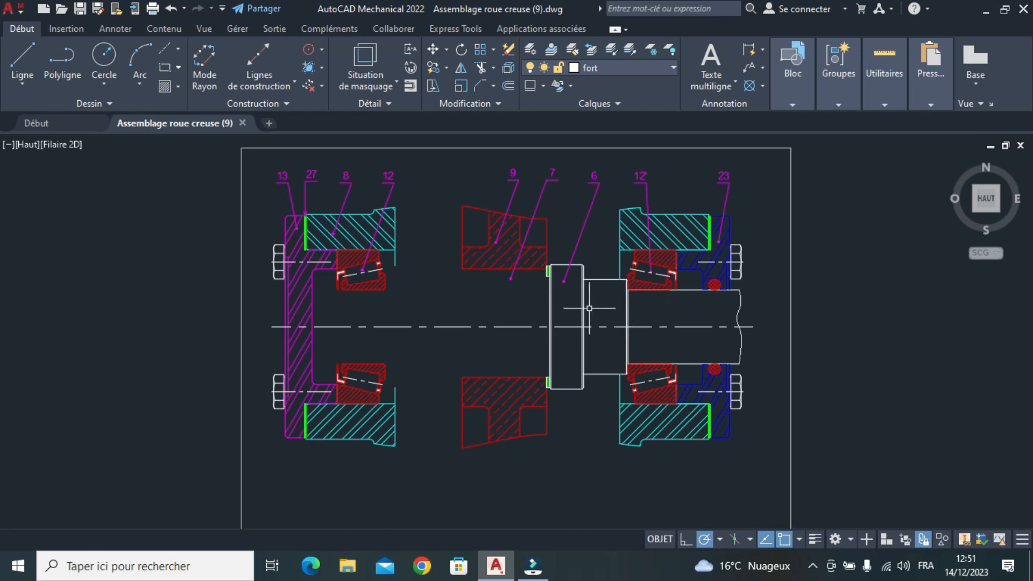
- Examine the hollow wheel assembly around the hub, the shaft shoulder and both tapered roller bearings
scroll(589, 308, up, 4)
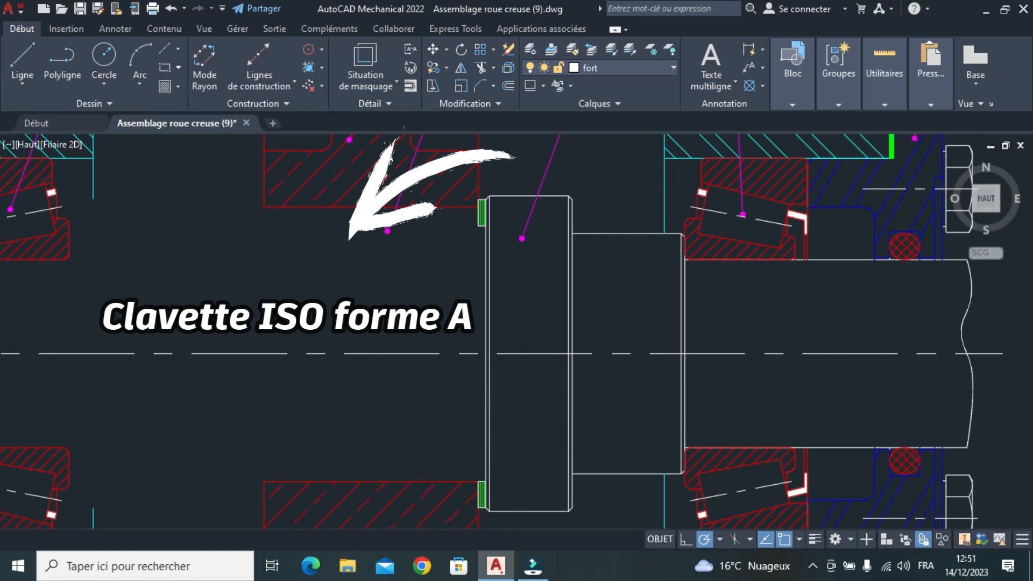
scroll(375, 333, down, 2)
middle_drag(252, 284, 351, 268)
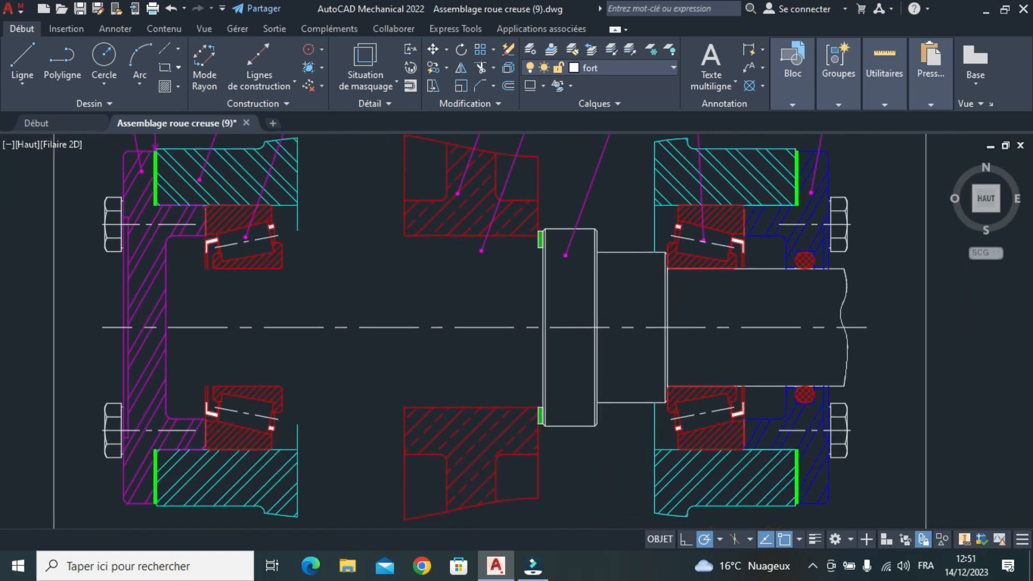
scroll(376, 262, down, 2)
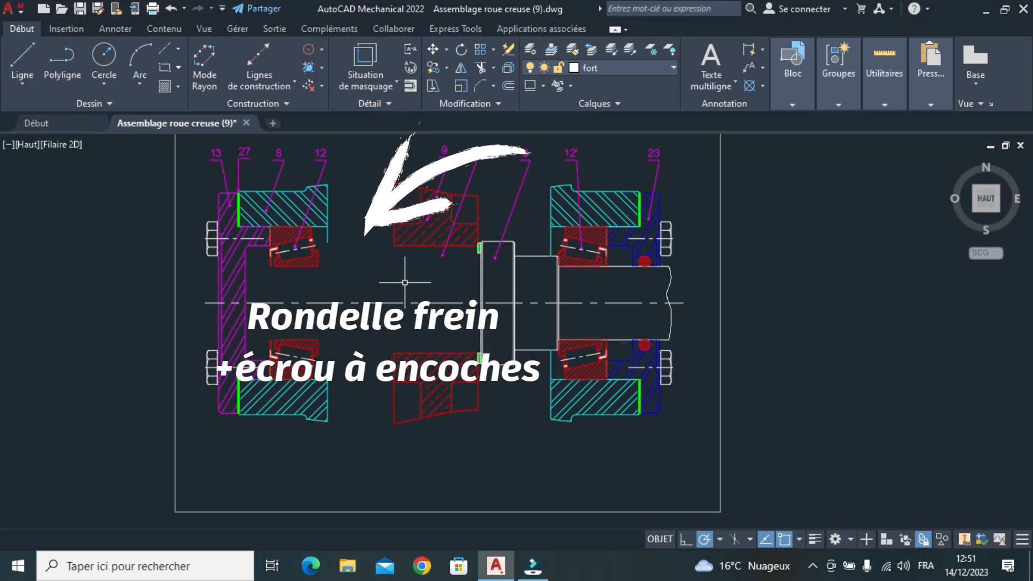
scroll(683, 234, up, 4)
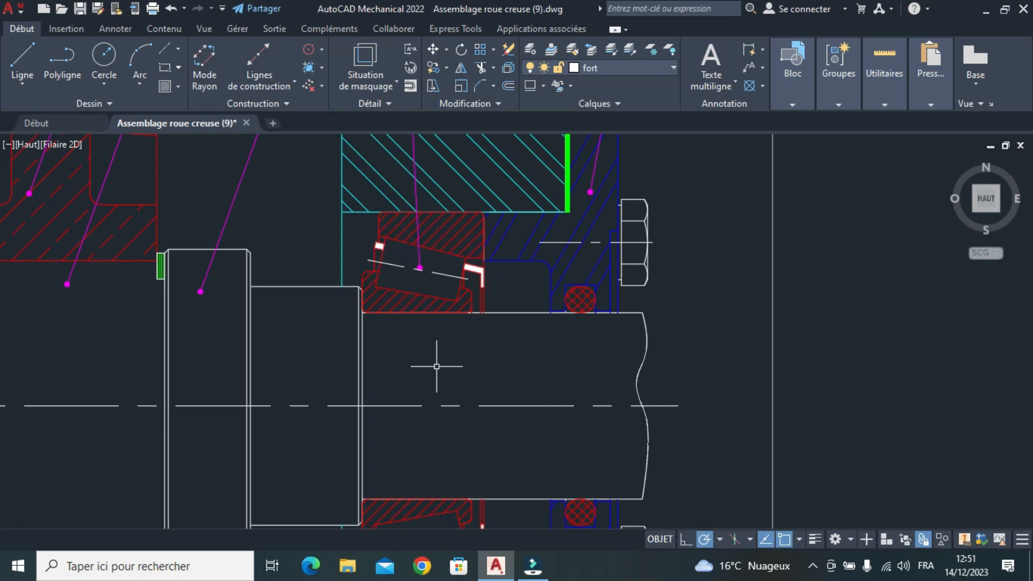
scroll(437, 366, down, 2)
mouse_move(203, 369)
middle_down()
mouse_move(337, 318)
mouse_move(371, 286)
middle_up()
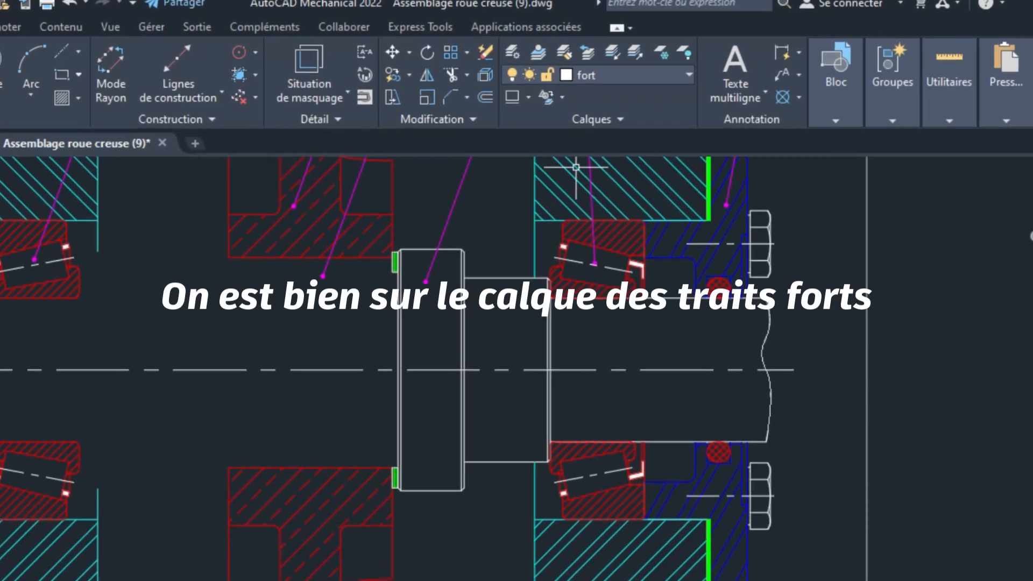
- On the fort layer, draw a 1 mm horizontal line leftward from the lower-left corner of the upper green-hatched spacer
click(687, 75)
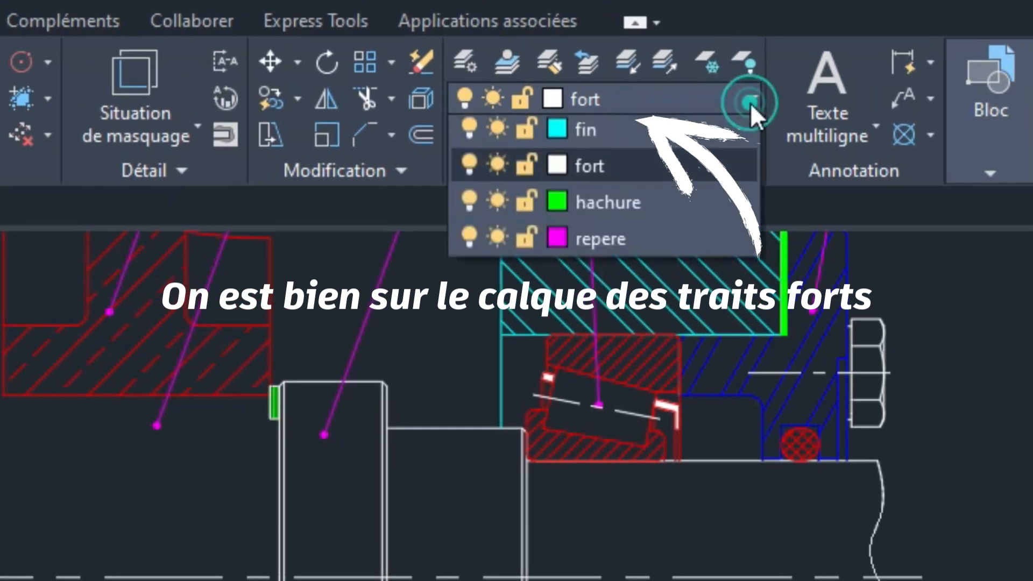
click(647, 352)
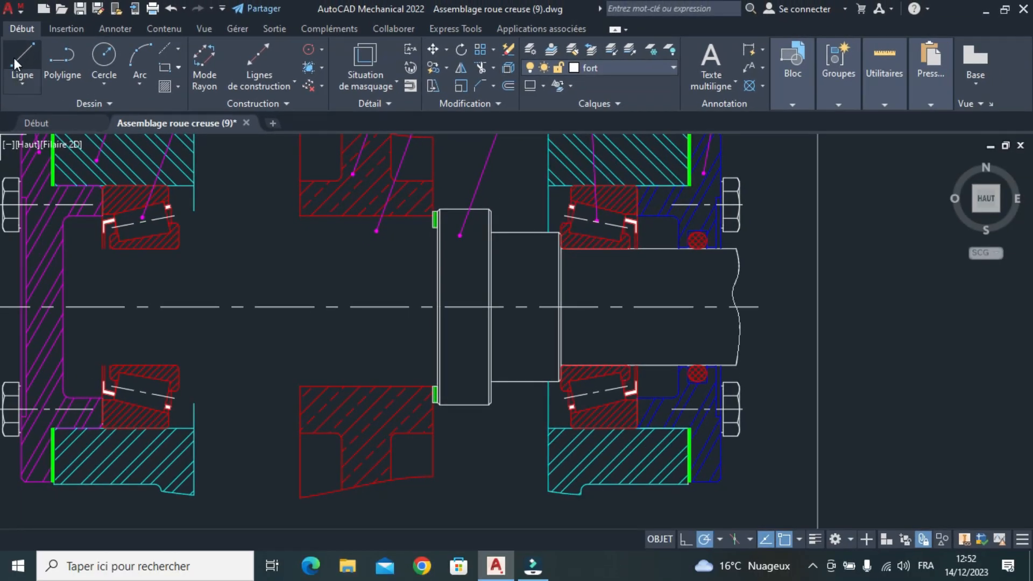
click(14, 57)
scroll(433, 220, up, 3)
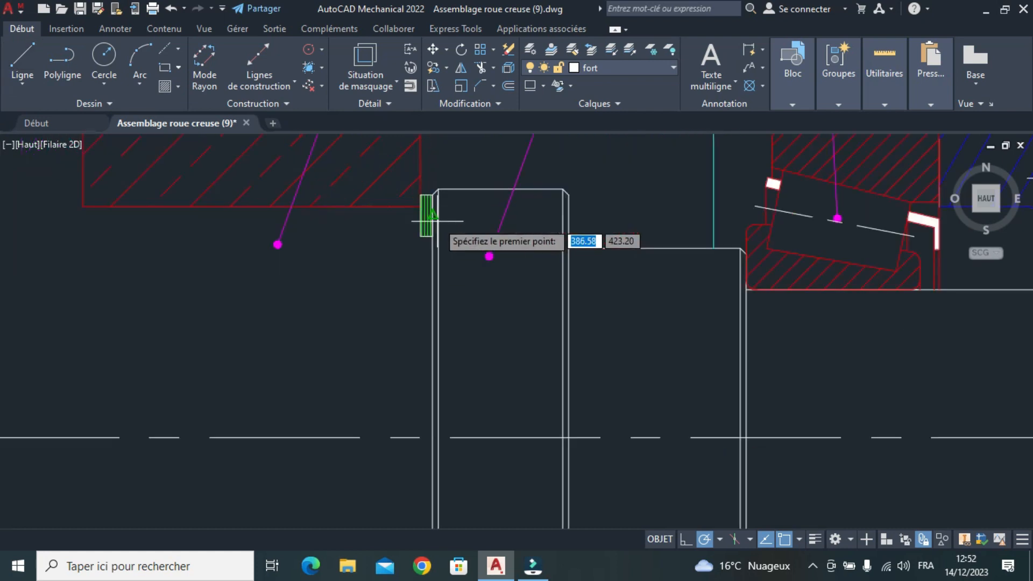
scroll(437, 221, up, 2)
click(412, 248)
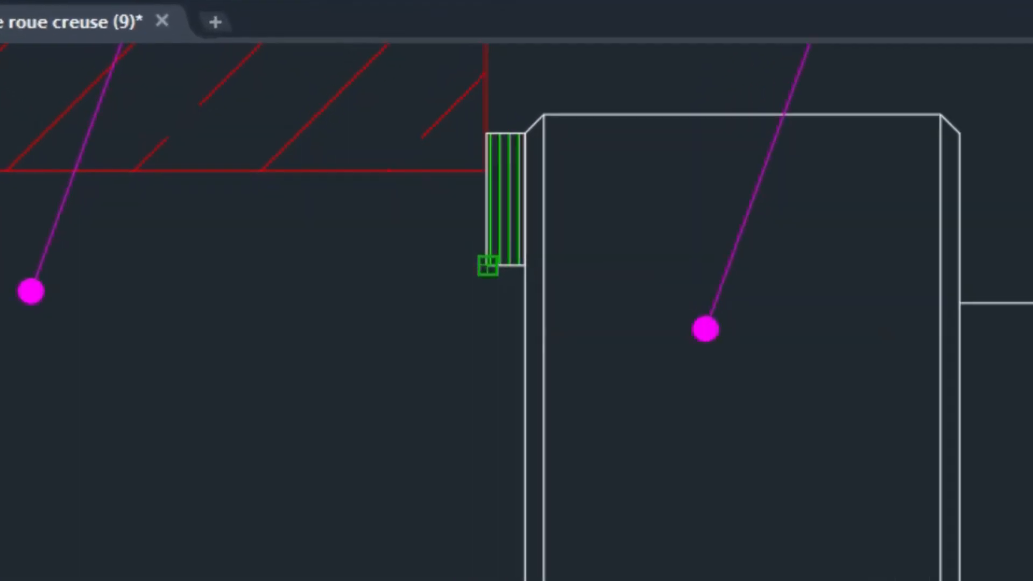
click(487, 265)
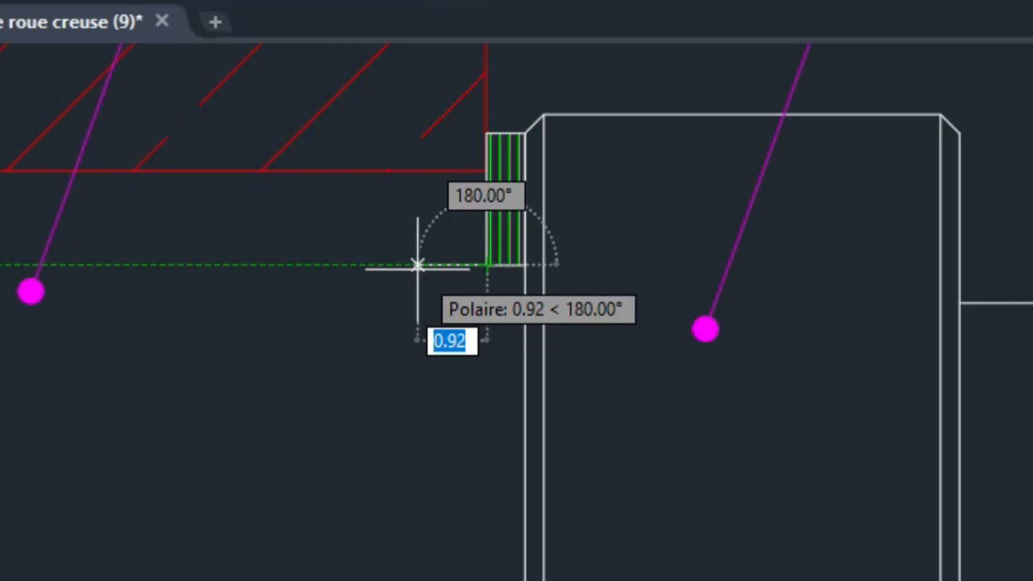
text(1)
key(Return)
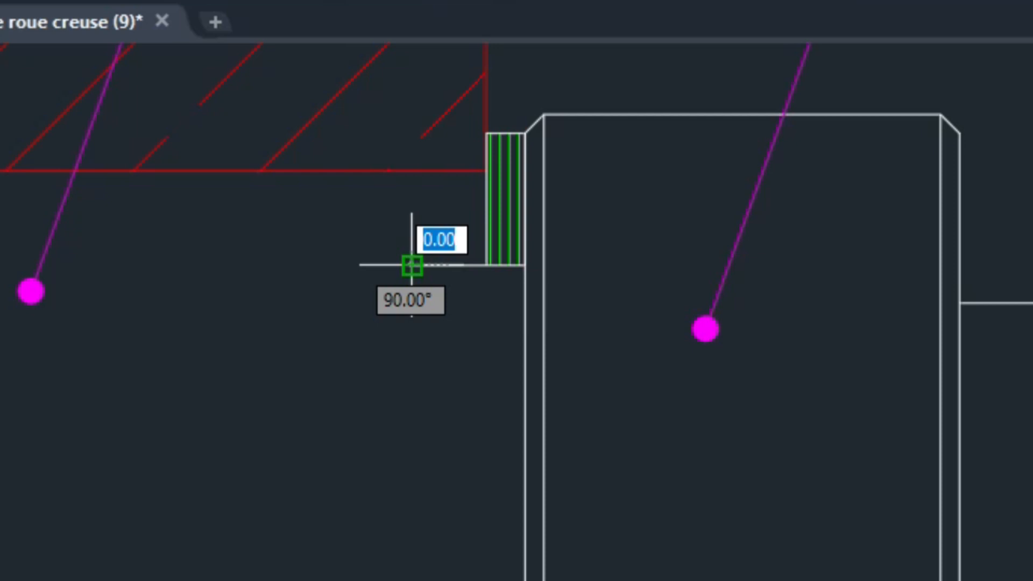
key(Escape)
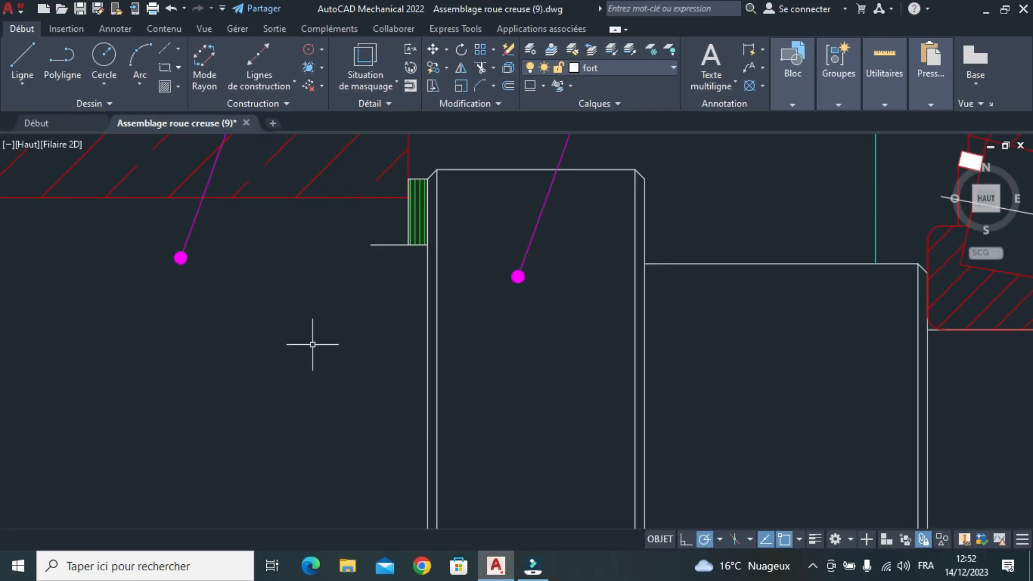
- Choose the front view of a mid-shaft parallel key to standard ISO 2491 - A from the standard parts content
scroll(305, 358, down, 2)
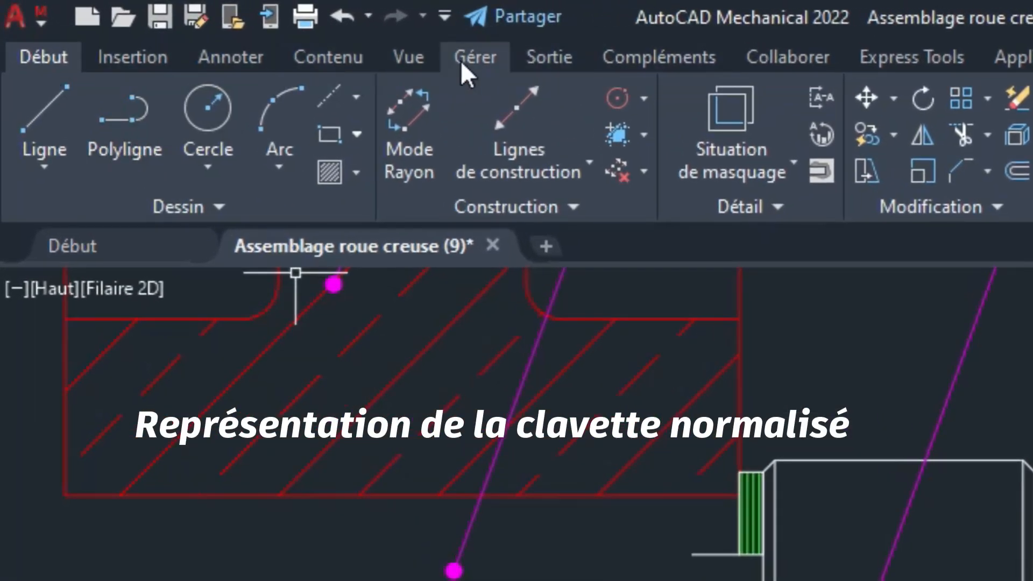
click(358, 64)
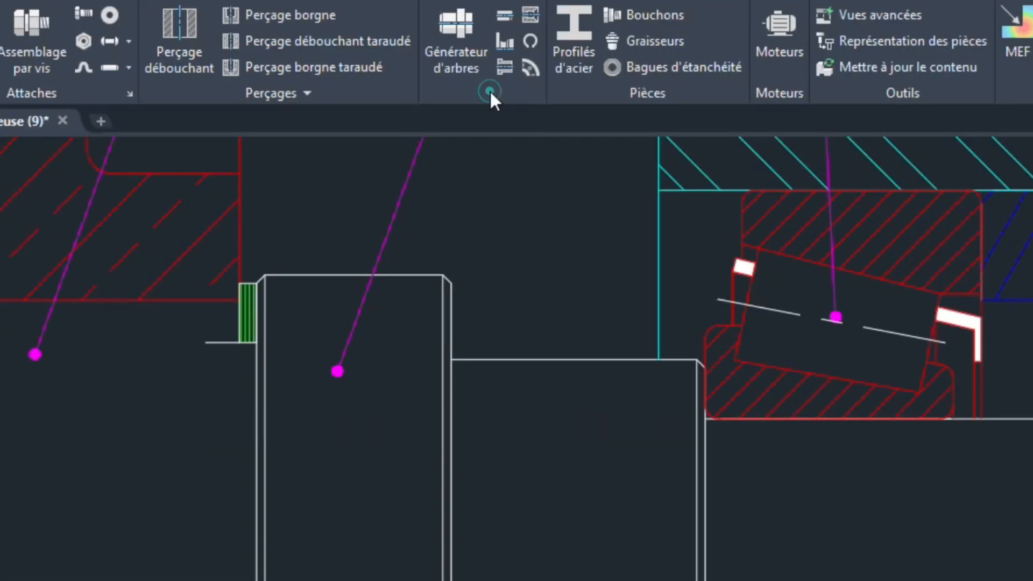
click(490, 92)
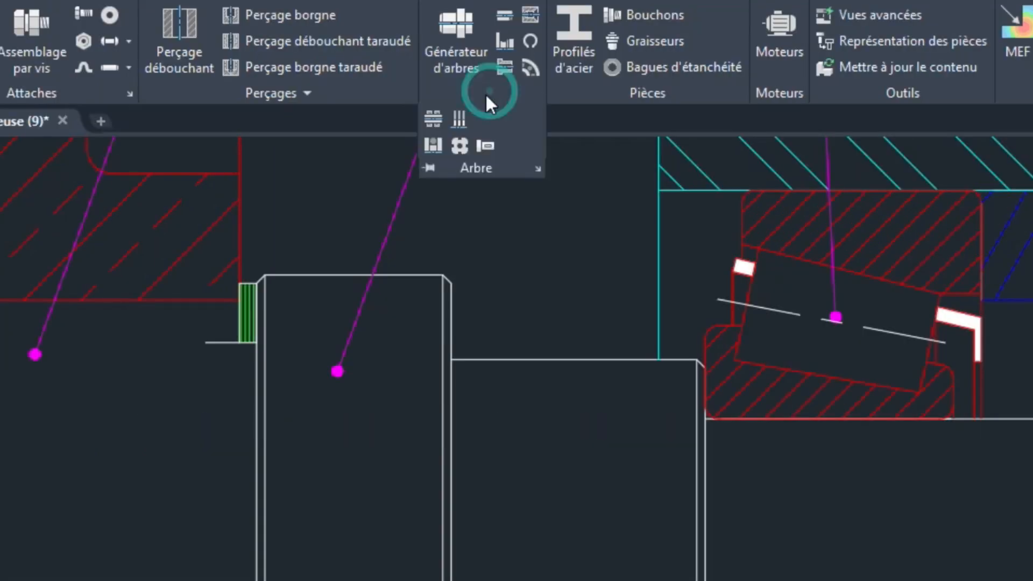
click(485, 141)
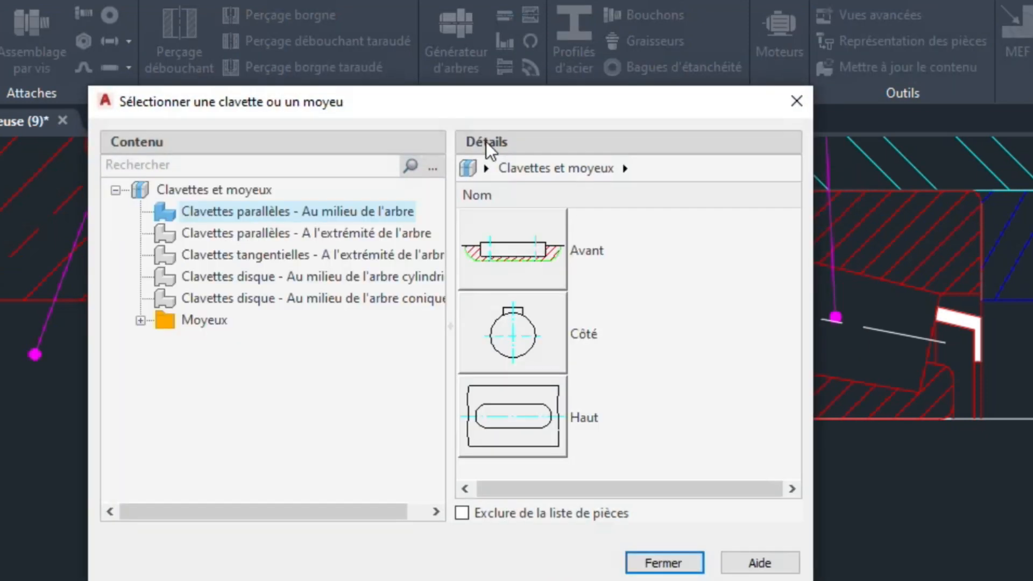
click(511, 249)
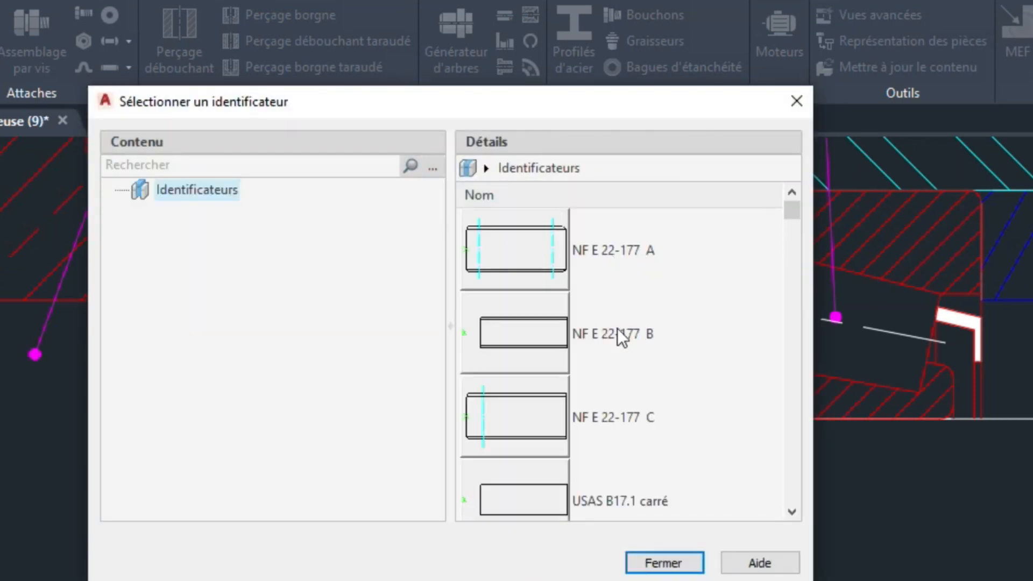
scroll(618, 329, down, 10)
scroll(618, 329, down, 8)
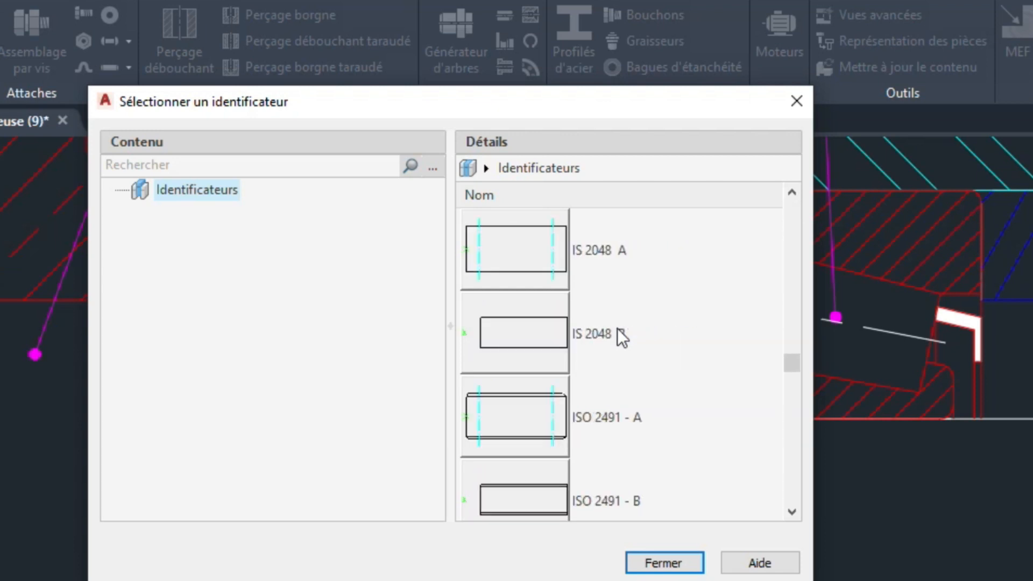
double_click(518, 413)
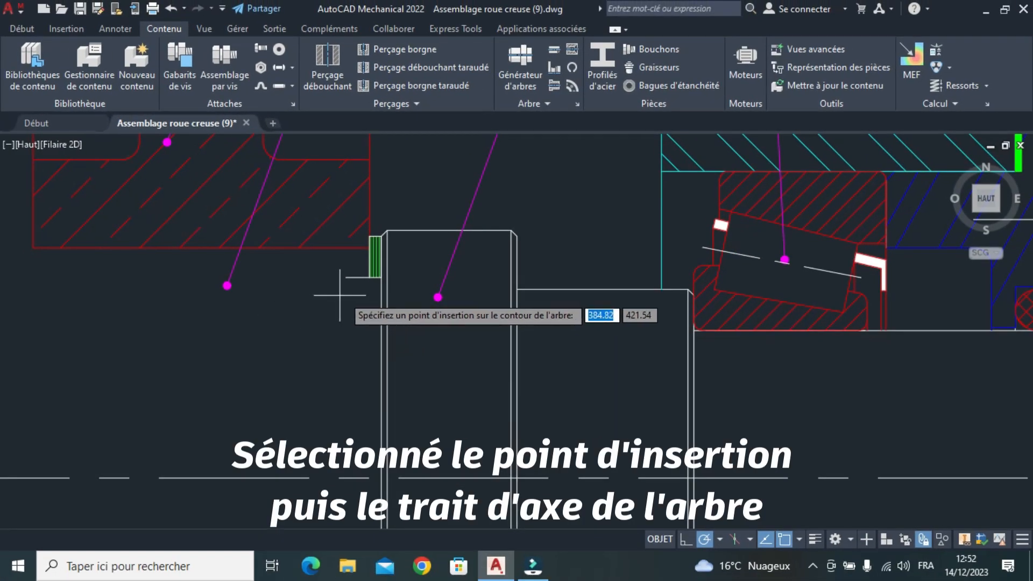
- Insert the key on the short line beside the spacer, using the shaft's centreline as axis and a length of 10 mm
click(381, 256)
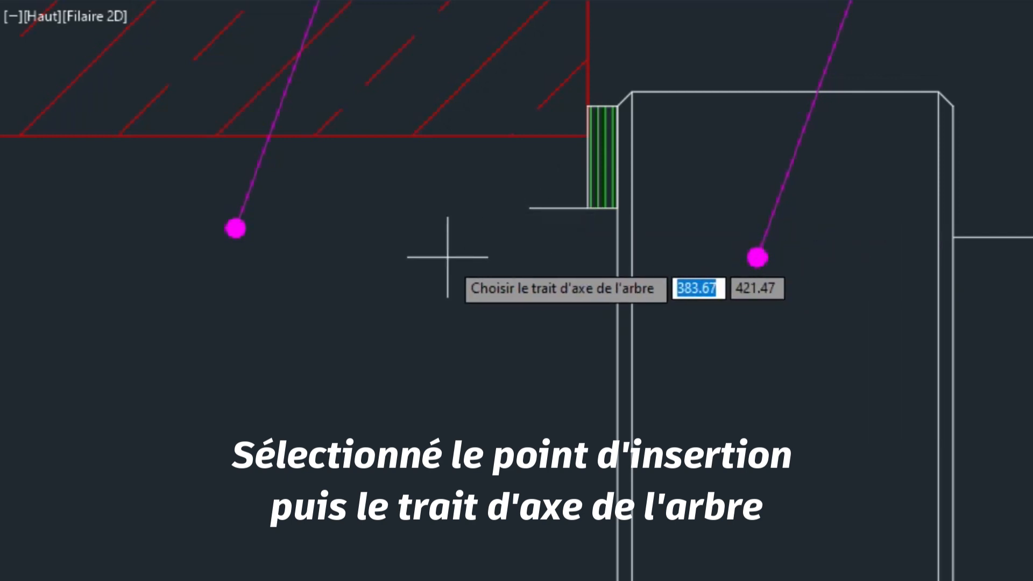
scroll(446, 253, down, 2)
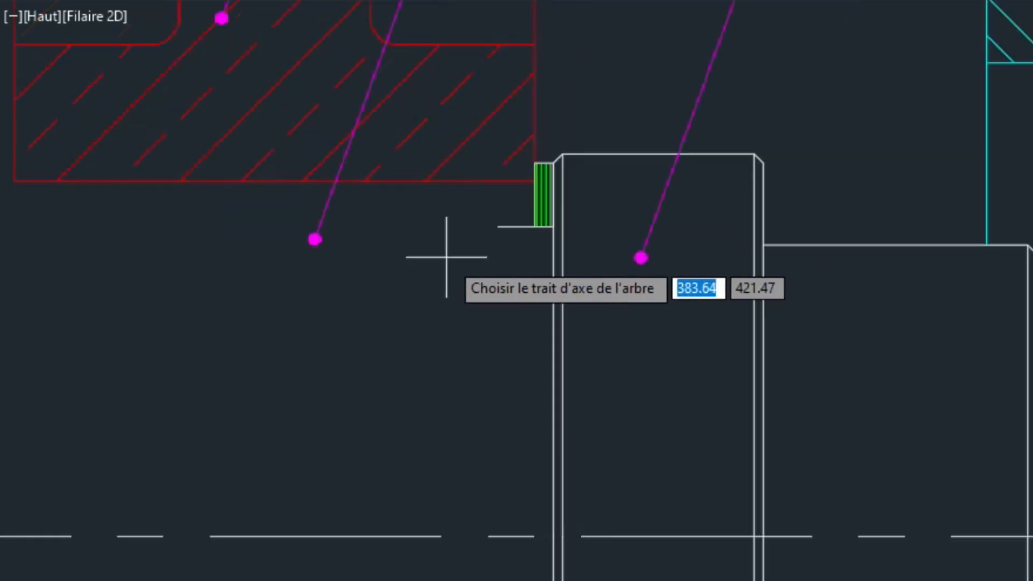
click(414, 535)
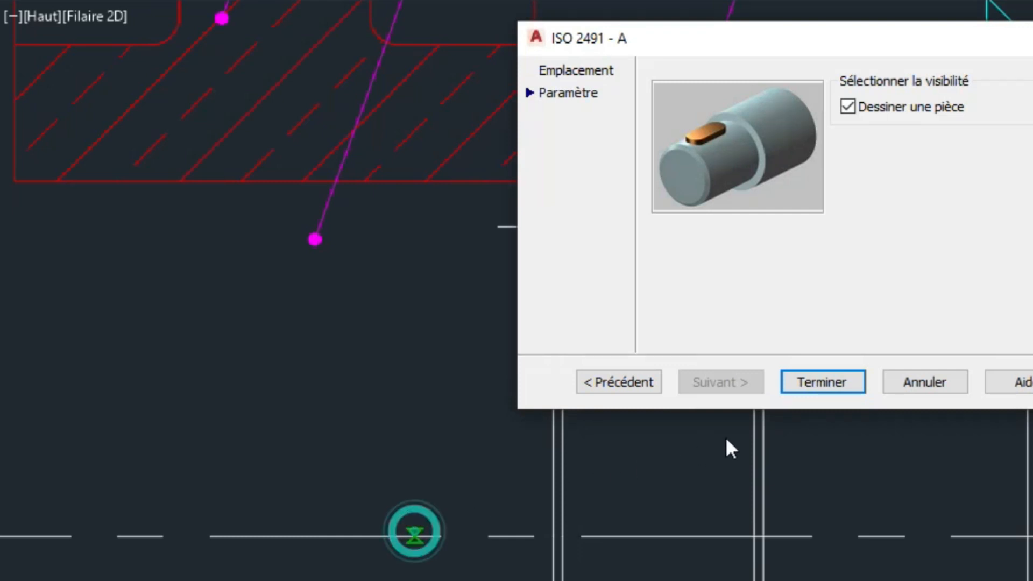
click(821, 382)
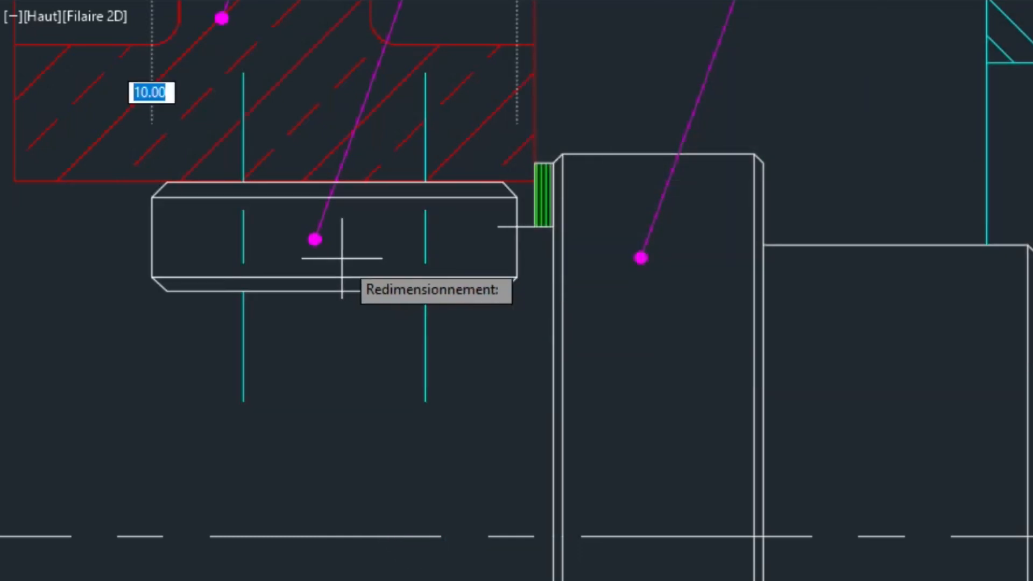
key(Return)
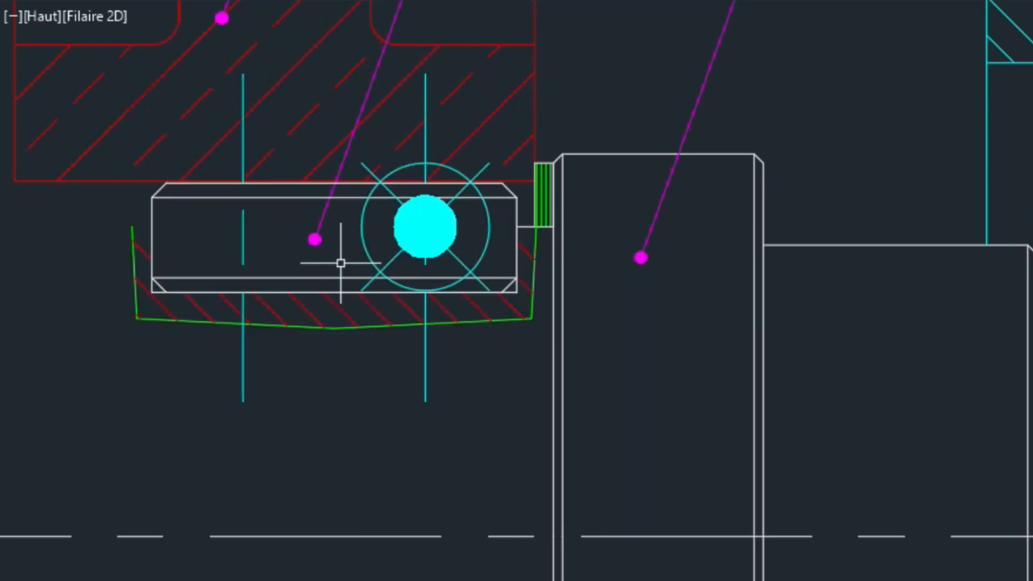
- Delete the cyan circular marker symbol overlapping the right part of the inserted key
click(464, 264)
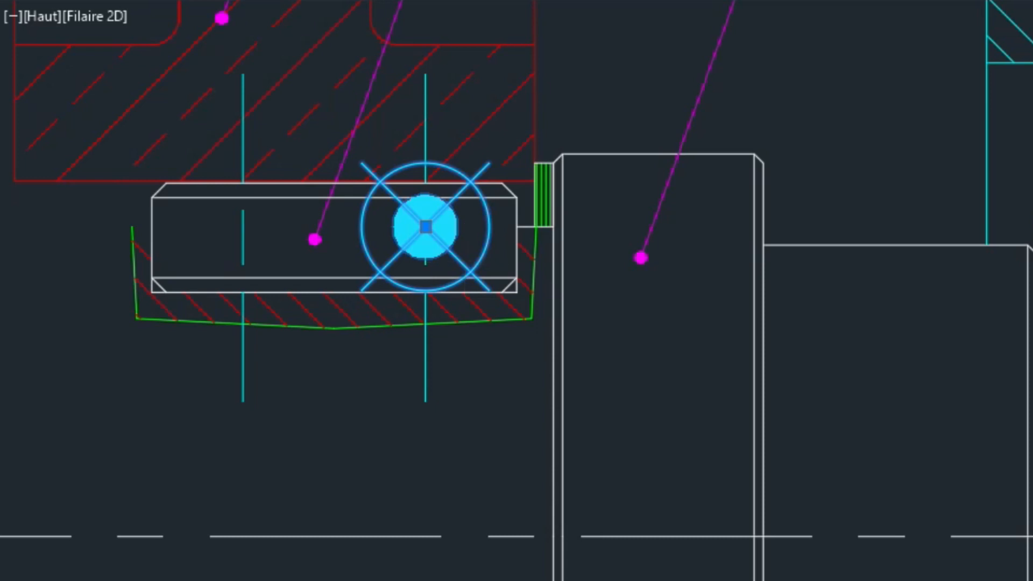
key(Delete)
scroll(474, 200, up, 6)
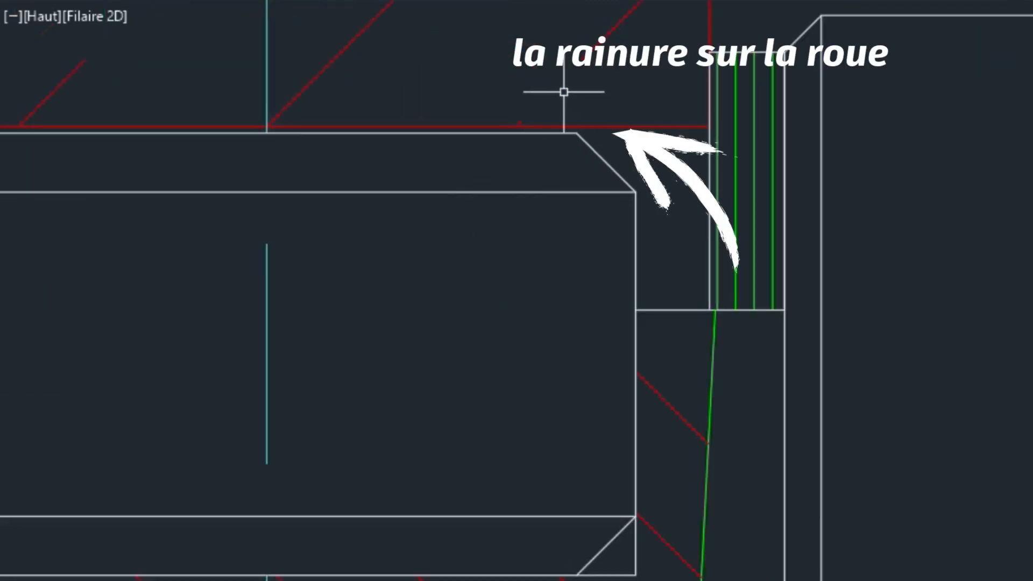
scroll(508, 142, down, 5)
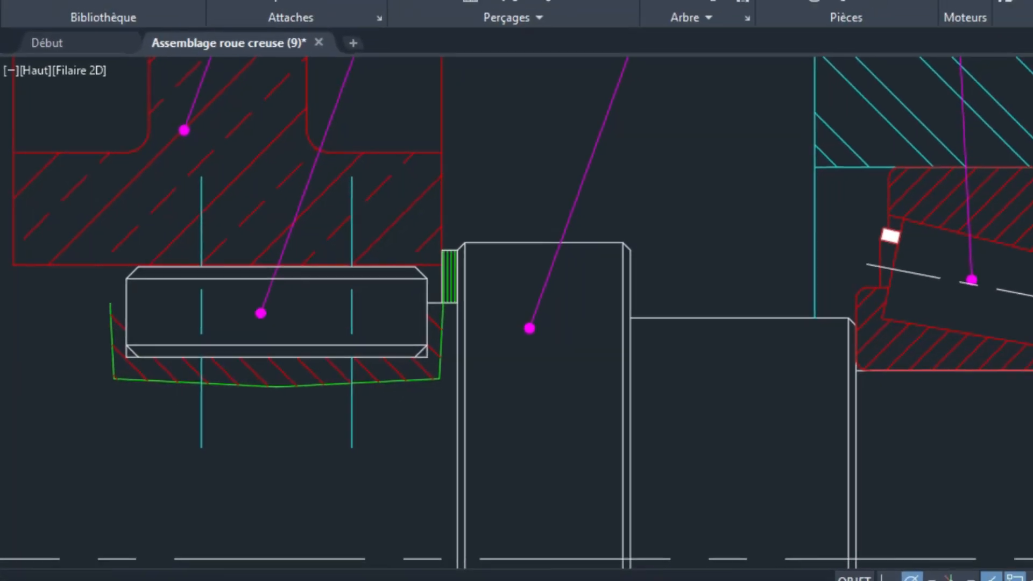
- Place a vertical construction line along the left face of the wheel hub
middle_drag(57, 332, 483, 269)
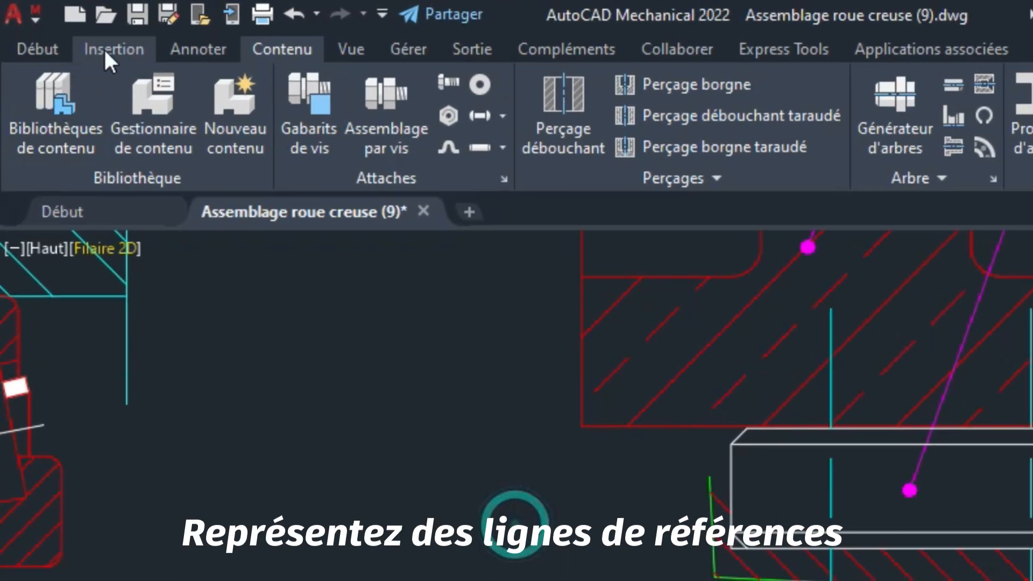
click(43, 49)
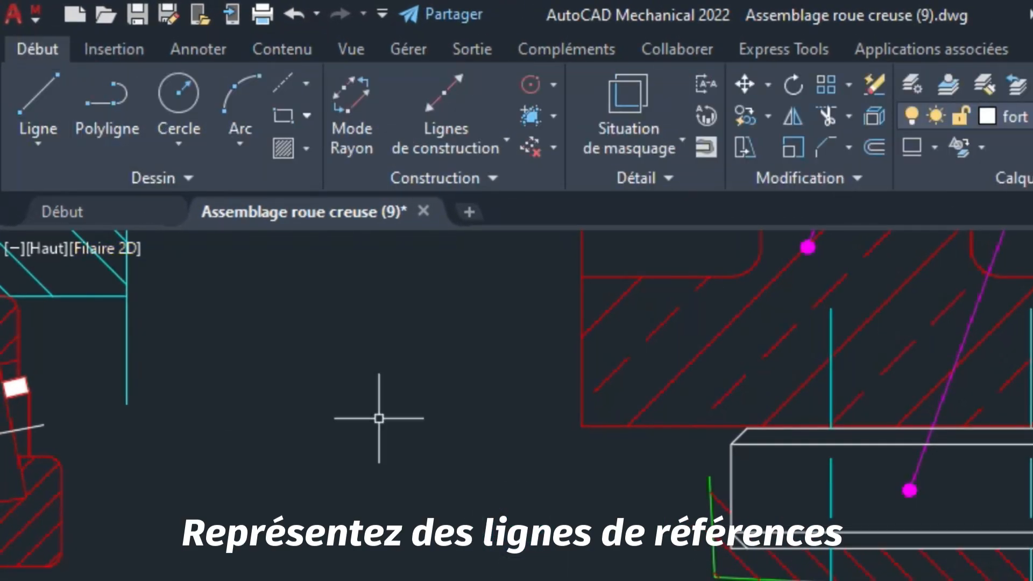
click(447, 97)
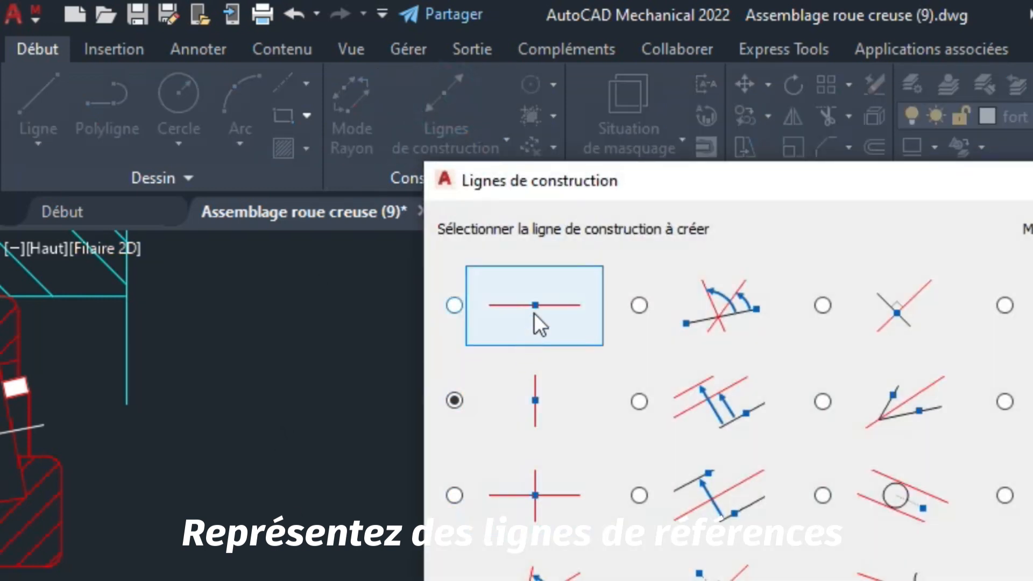
click(530, 389)
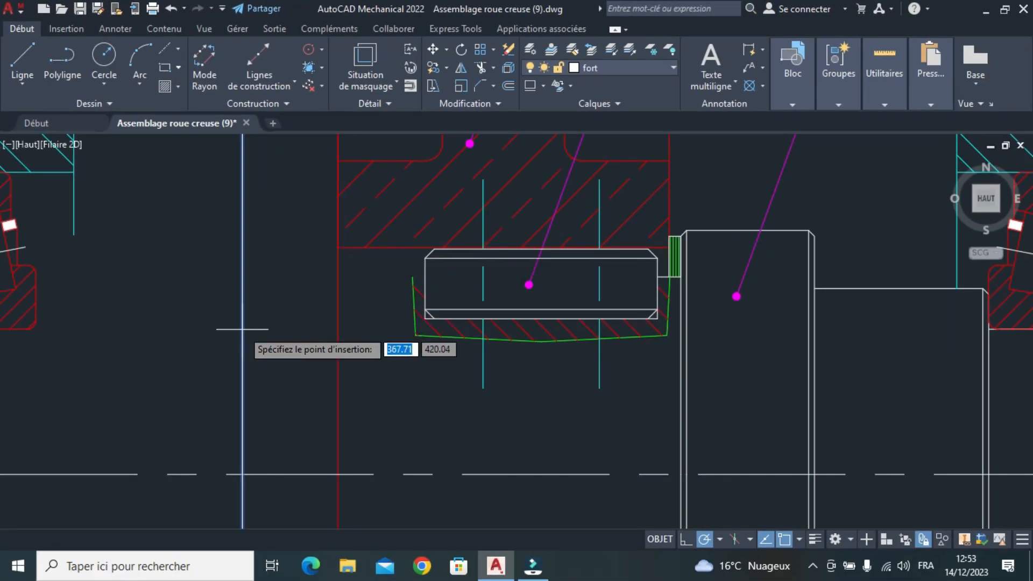
key(Escape)
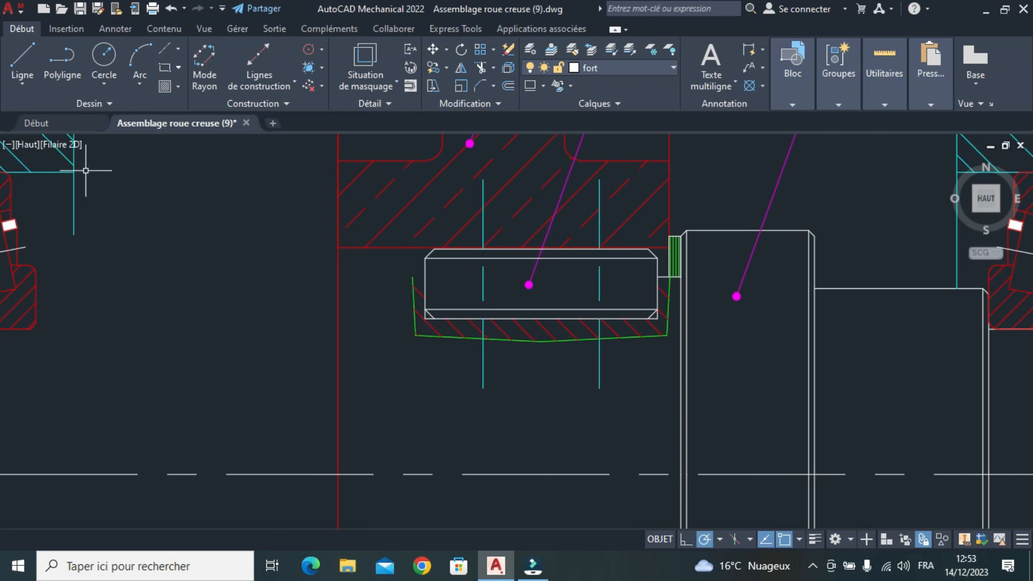
- Place a horizontal construction line through the point where the short shaft line meets the key's right end
click(263, 53)
click(296, 189)
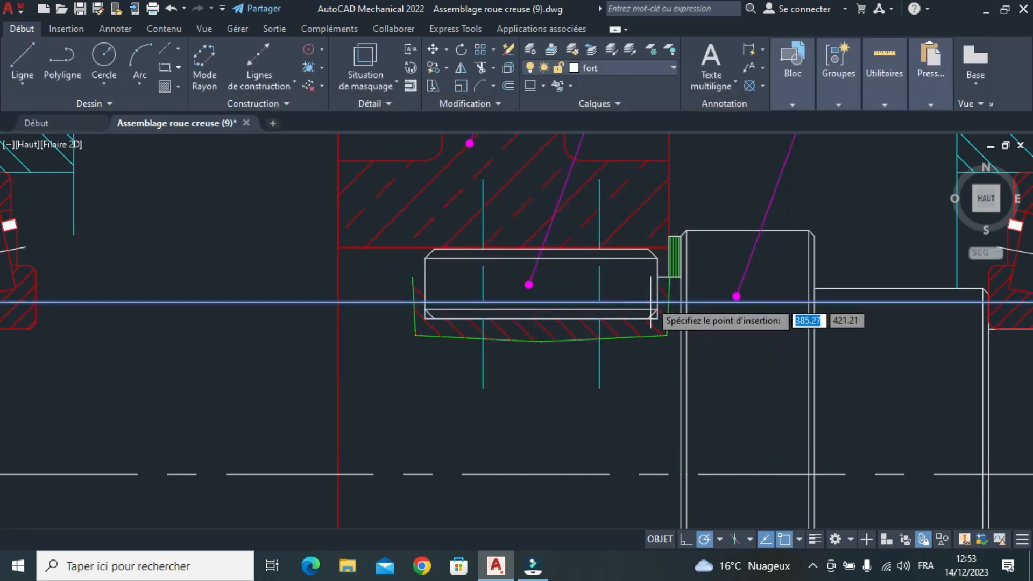
click(657, 277)
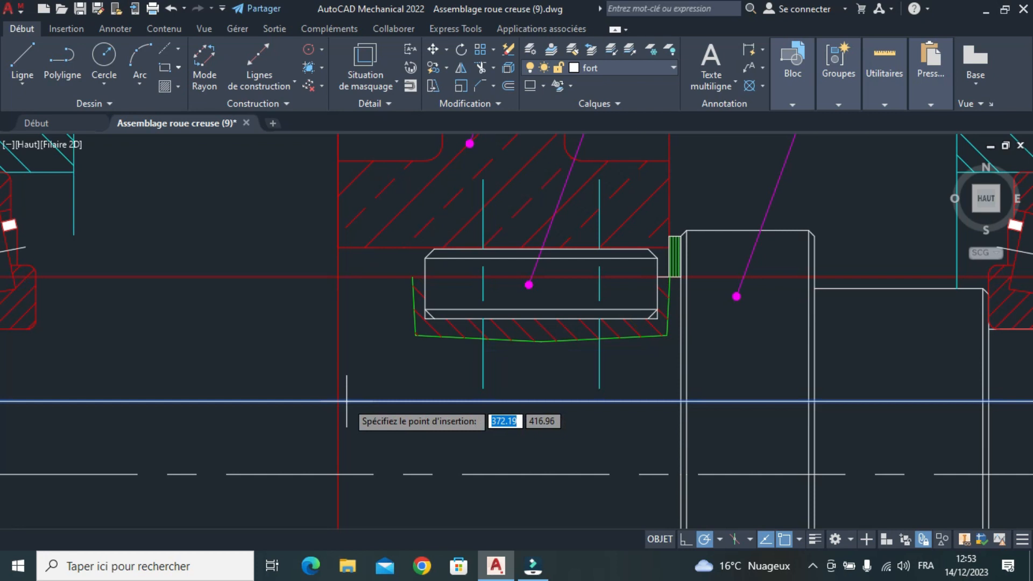
key(Escape)
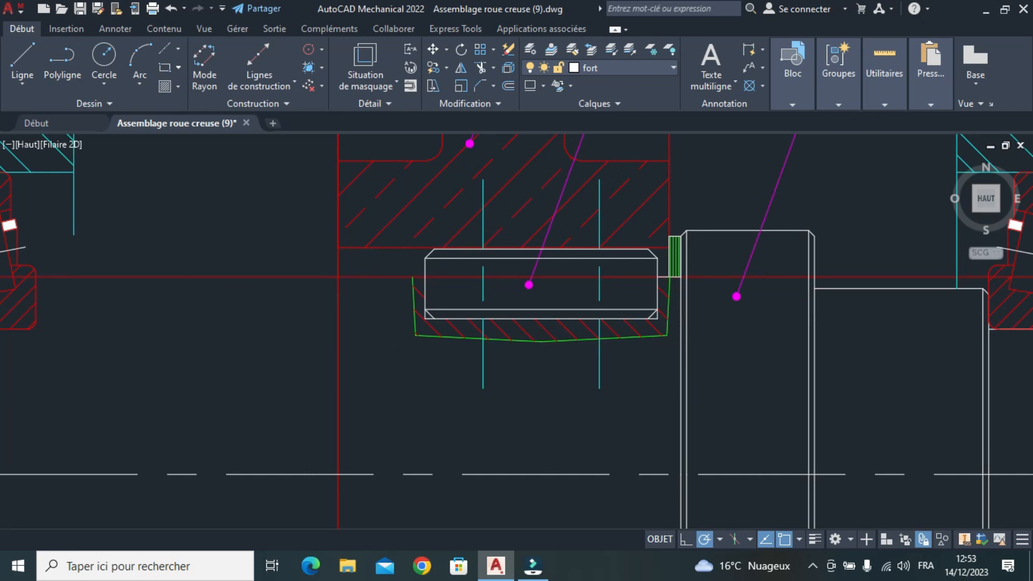
- Place the library's "Bout d'arbre à gauche" on the horizontal construction line just left of the hub-face line, at 0° rotation
scroll(398, 325, down, 2)
middle_drag(261, 370, 285, 303)
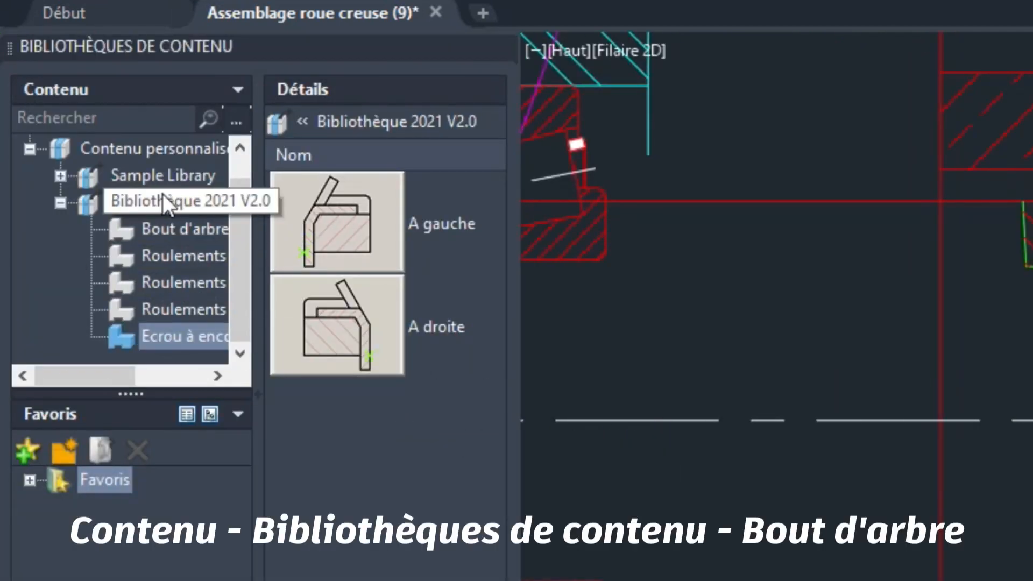
click(186, 199)
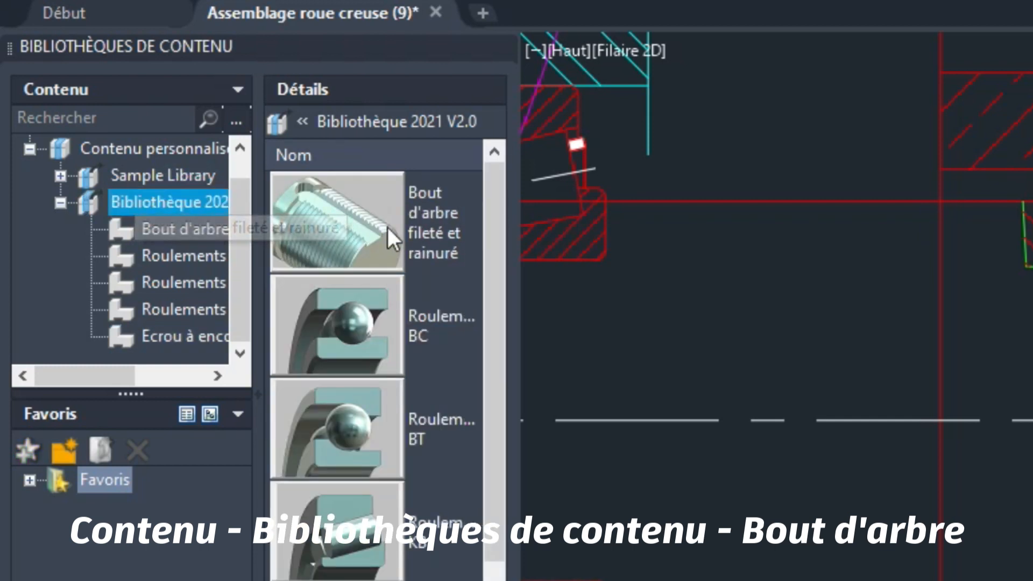
double_click(346, 230)
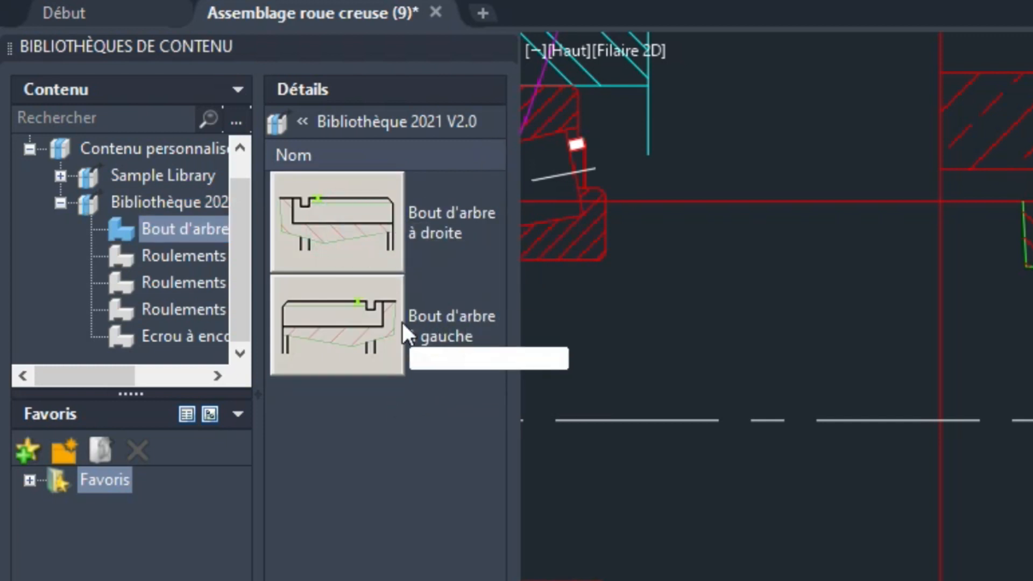
click(328, 320)
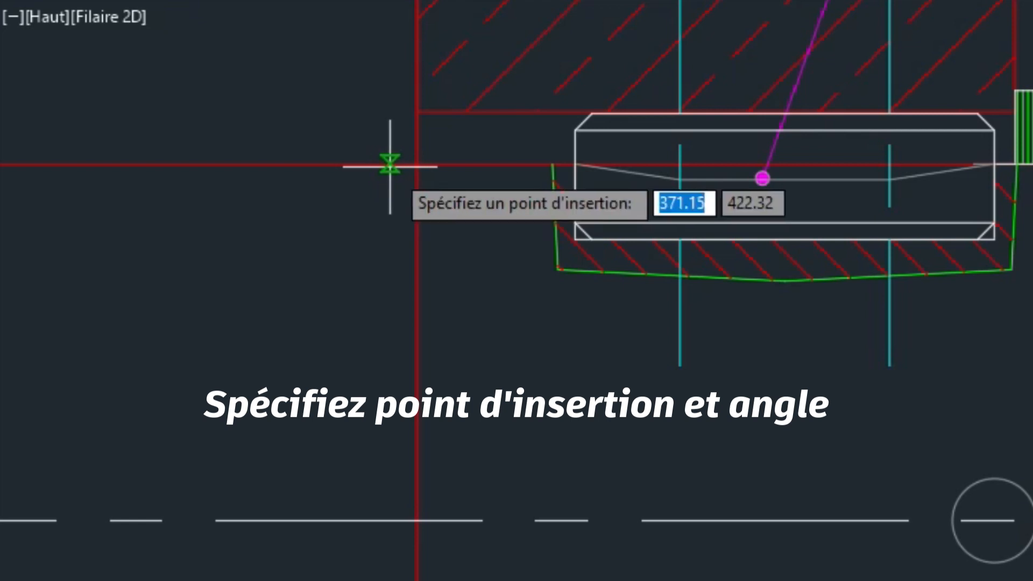
click(385, 164)
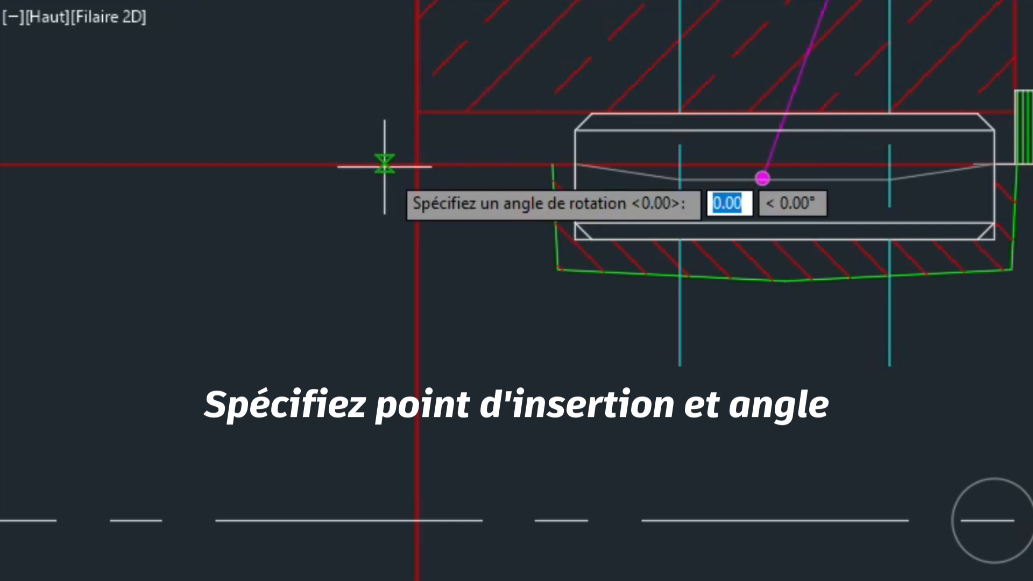
click(475, 164)
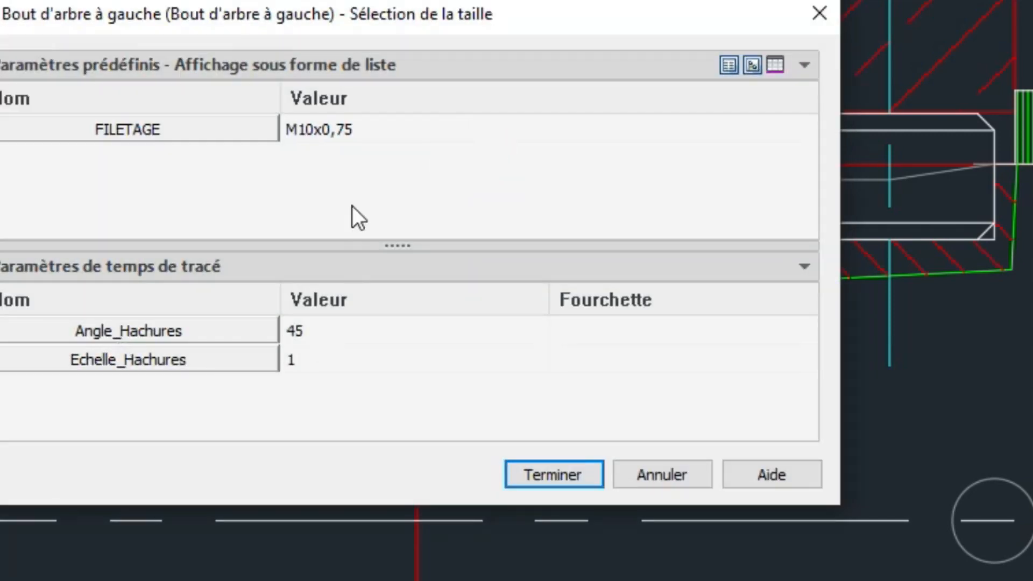
- Set the shaft end's thread (FILETAGE) to M17x1 and accept the size selection
click(324, 129)
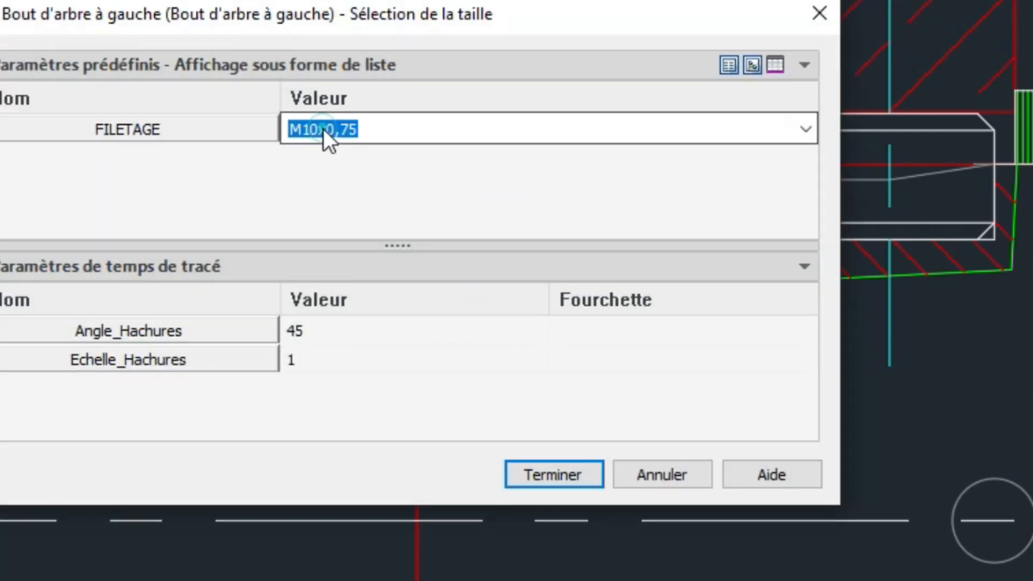
click(324, 129)
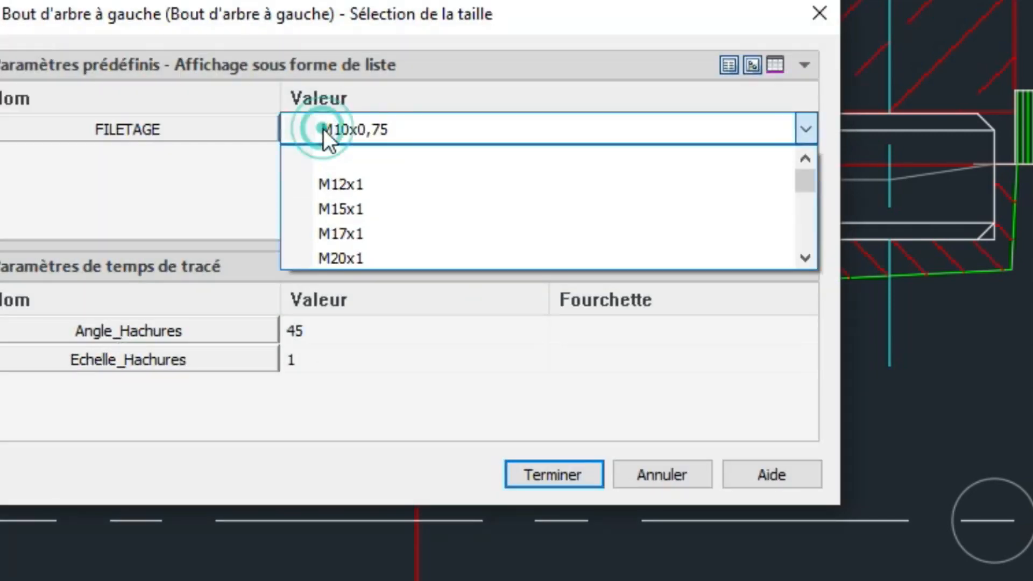
click(333, 232)
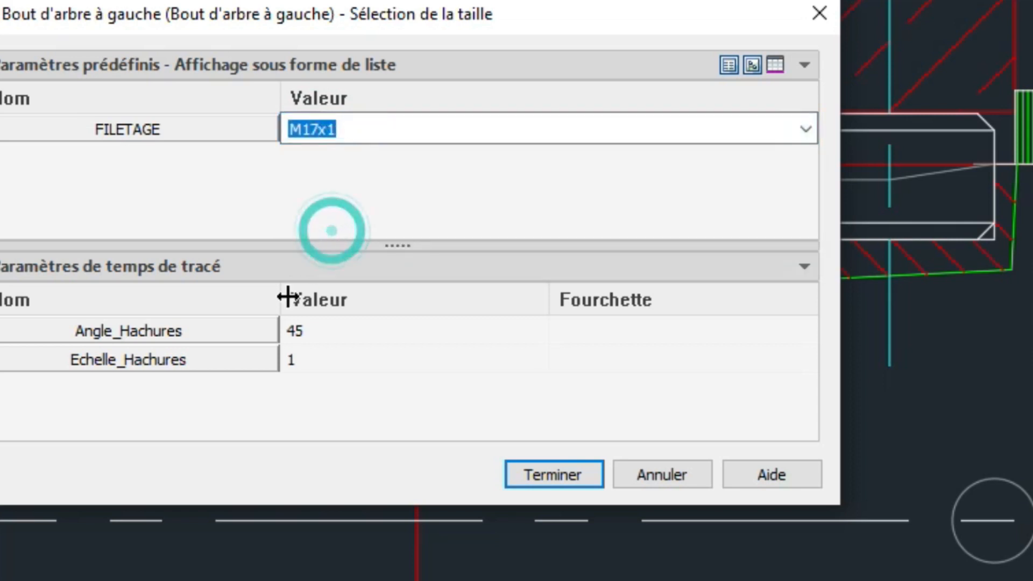
click(548, 473)
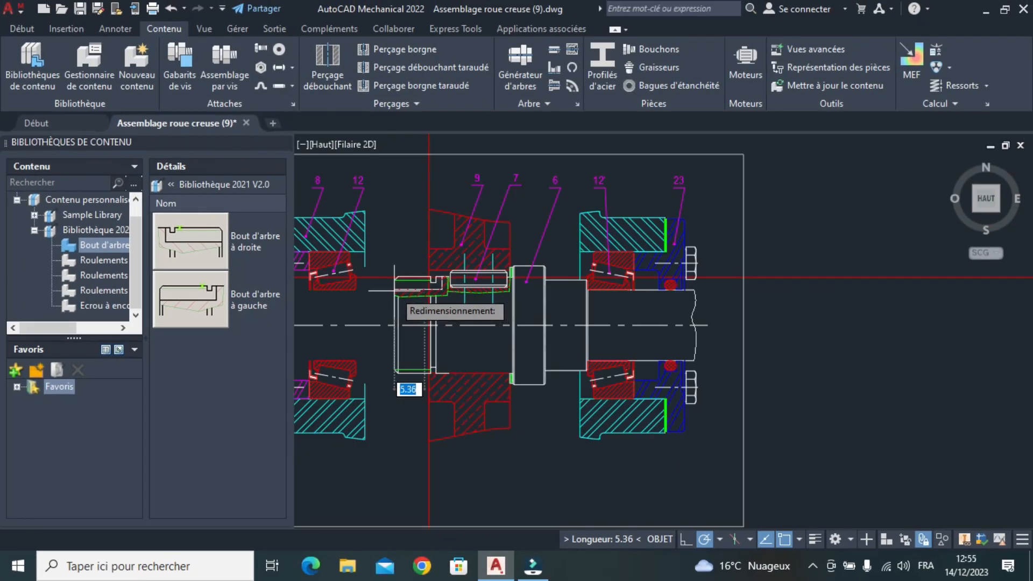
- Stretch the threaded shaft end to the right face of the left bearing's inner ring, and close the content library
scroll(395, 293, up, 2)
scroll(358, 290, down, 2)
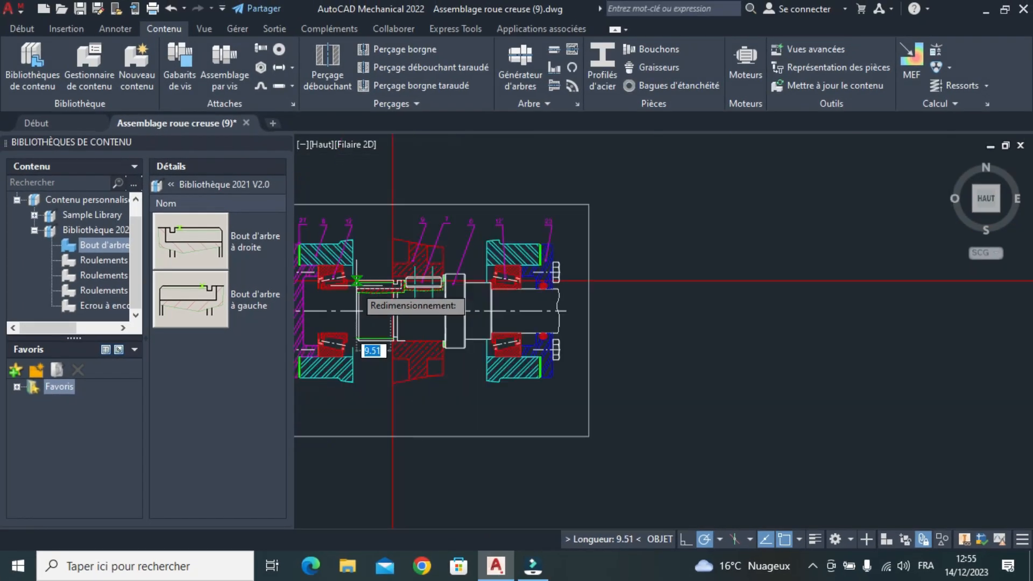
scroll(339, 278, up, 1)
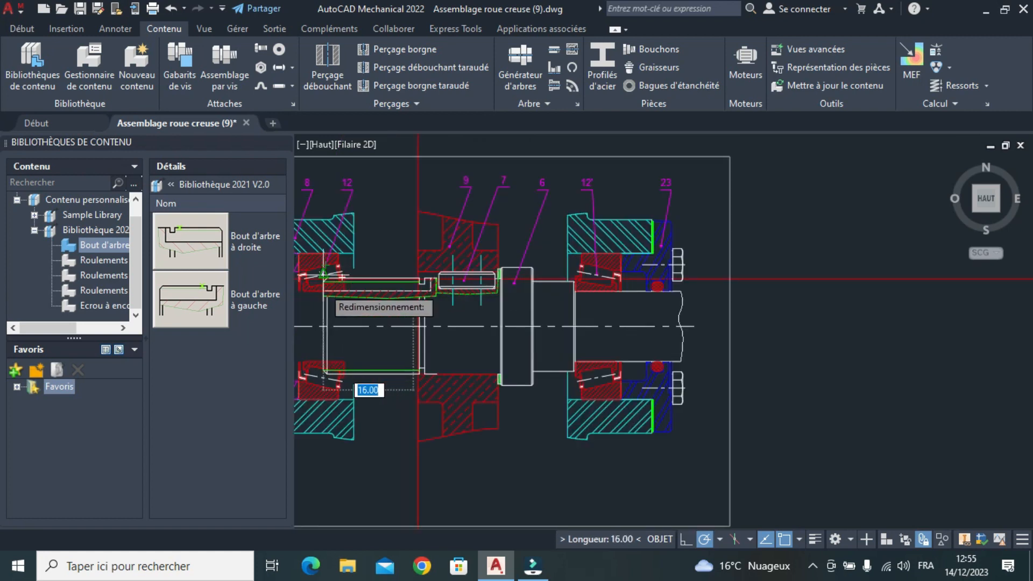
scroll(328, 308, up, 4)
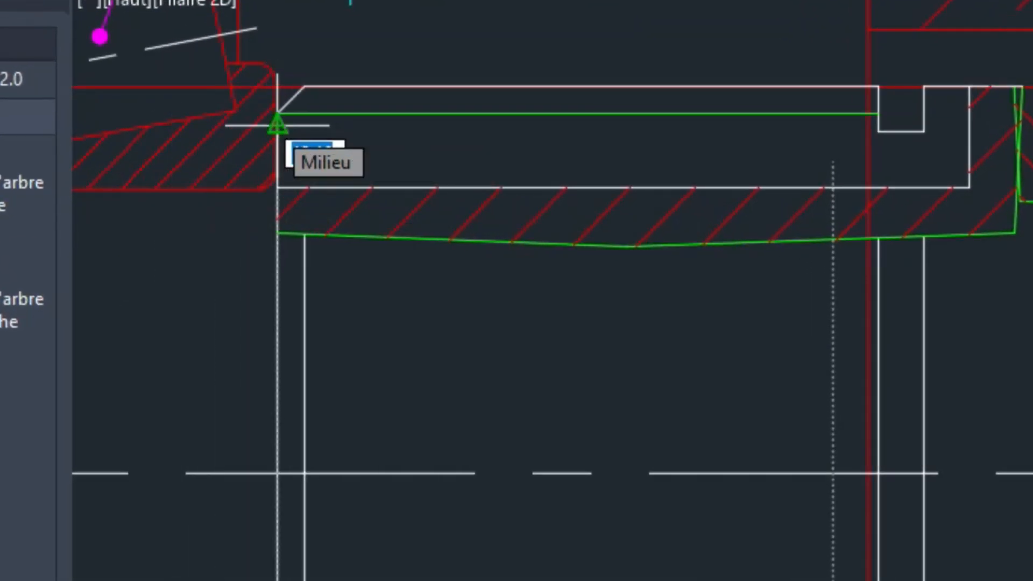
click(277, 115)
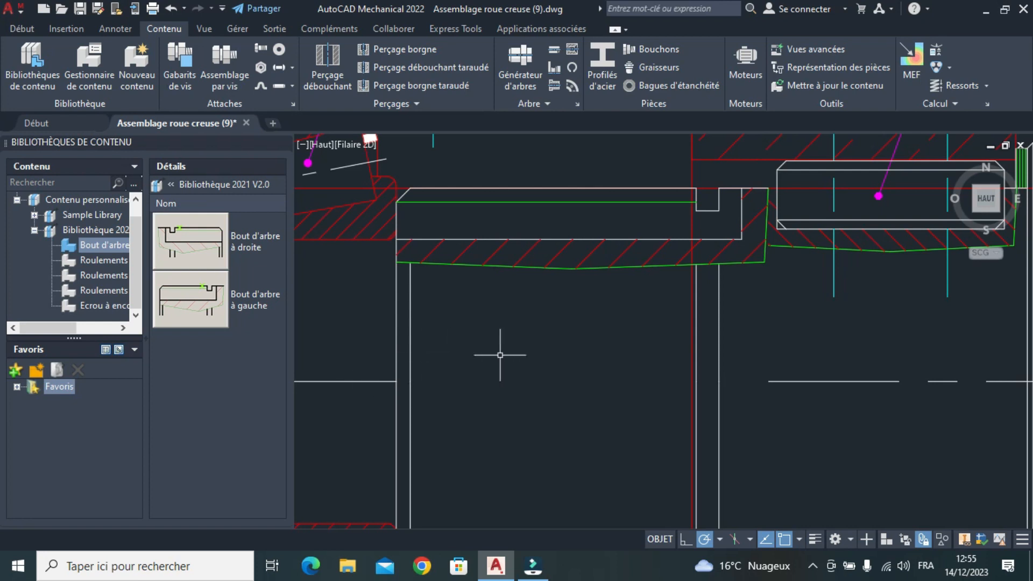
scroll(505, 343, down, 2)
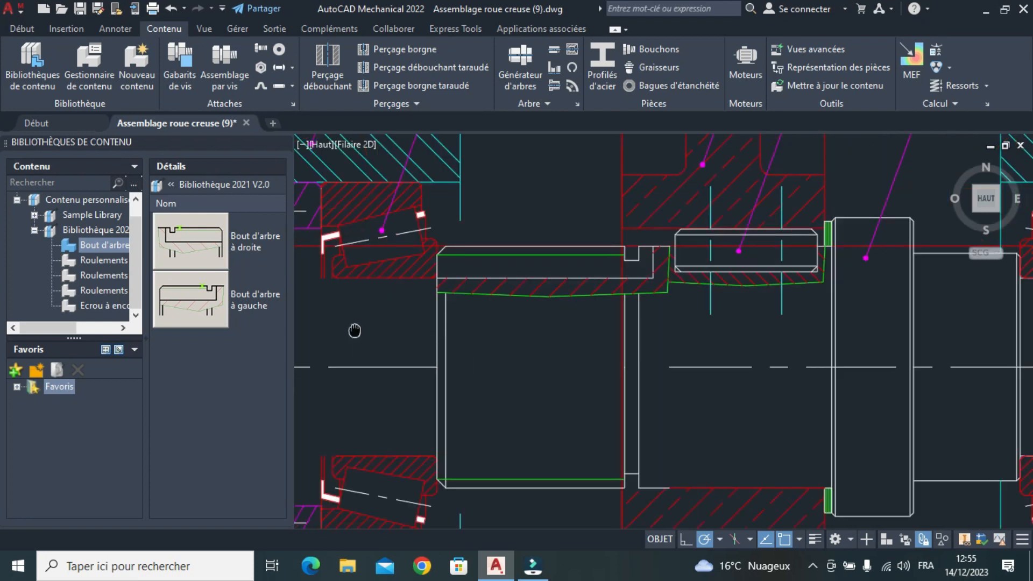
middle_drag(355, 331, 443, 302)
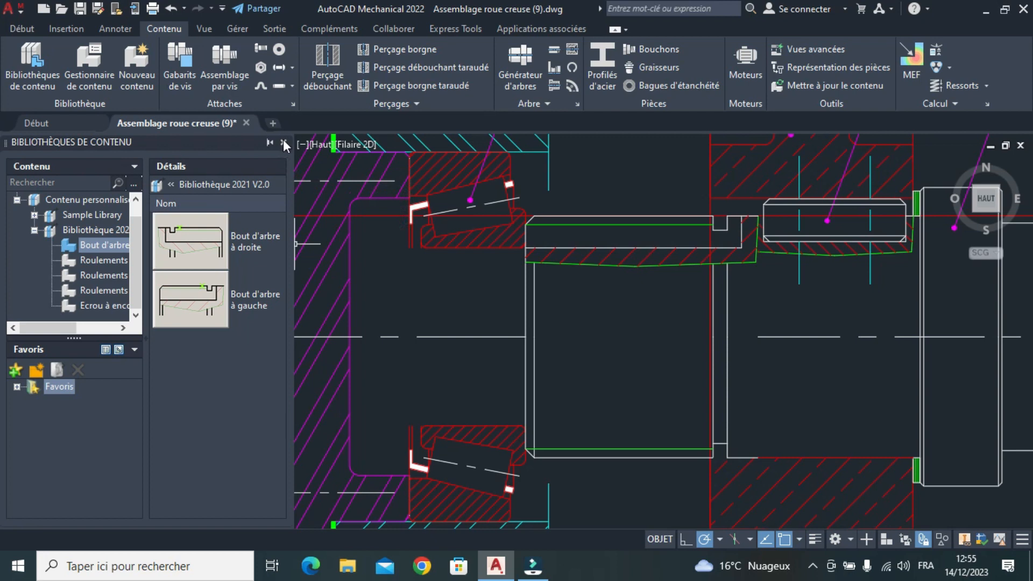
click(282, 142)
- Place the library's "A droite" slotted nut with lock washer where the construction lines cross at the hub face, aligned horizontally
scroll(594, 217, up, 4)
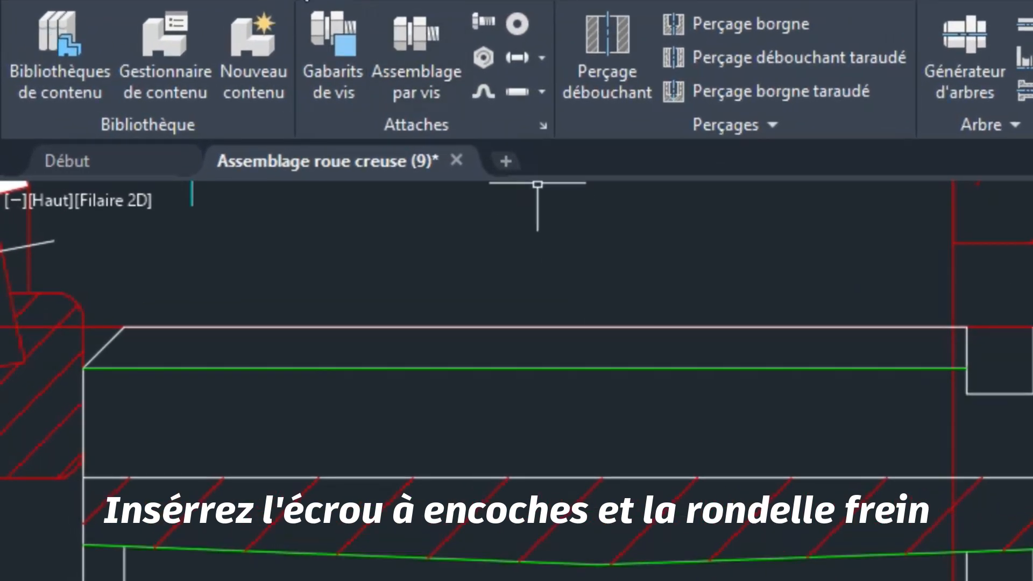
click(52, 63)
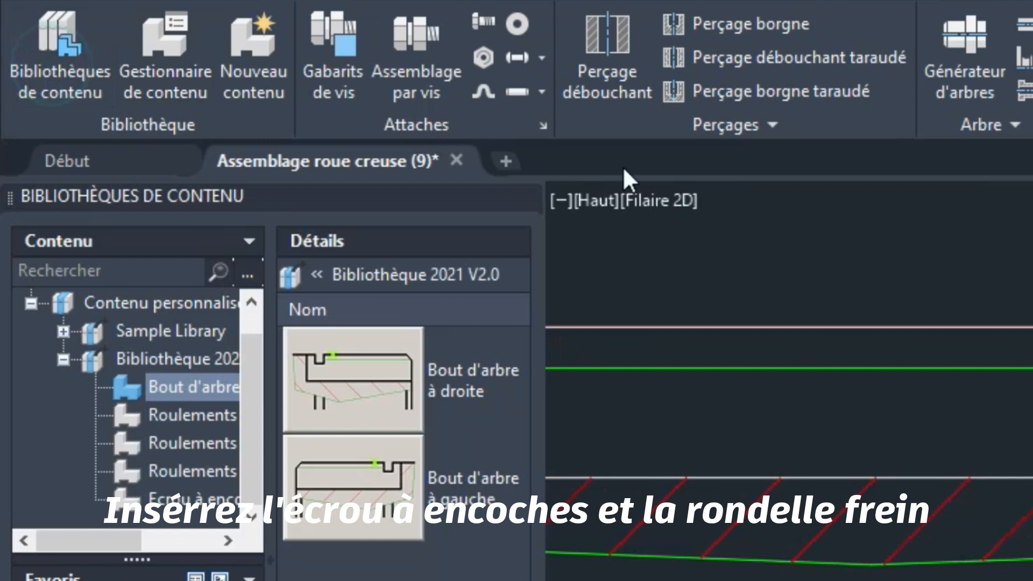
click(187, 347)
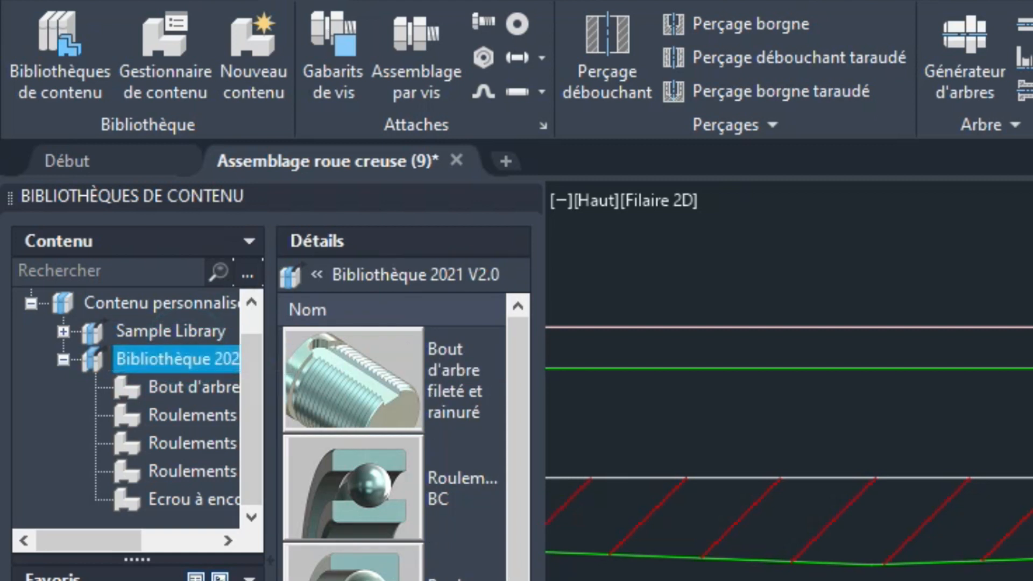
scroll(396, 452, down, 1)
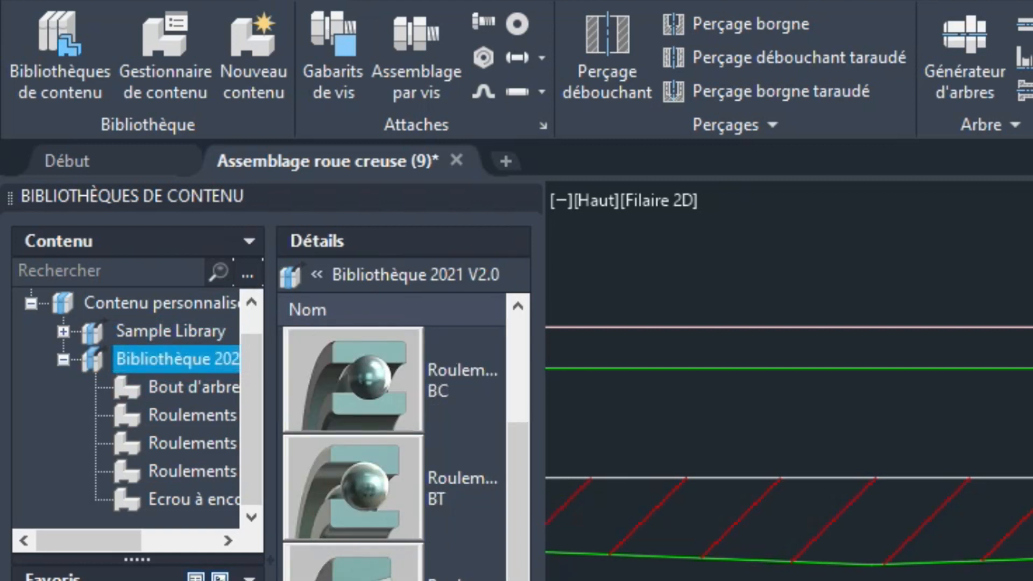
click(193, 500)
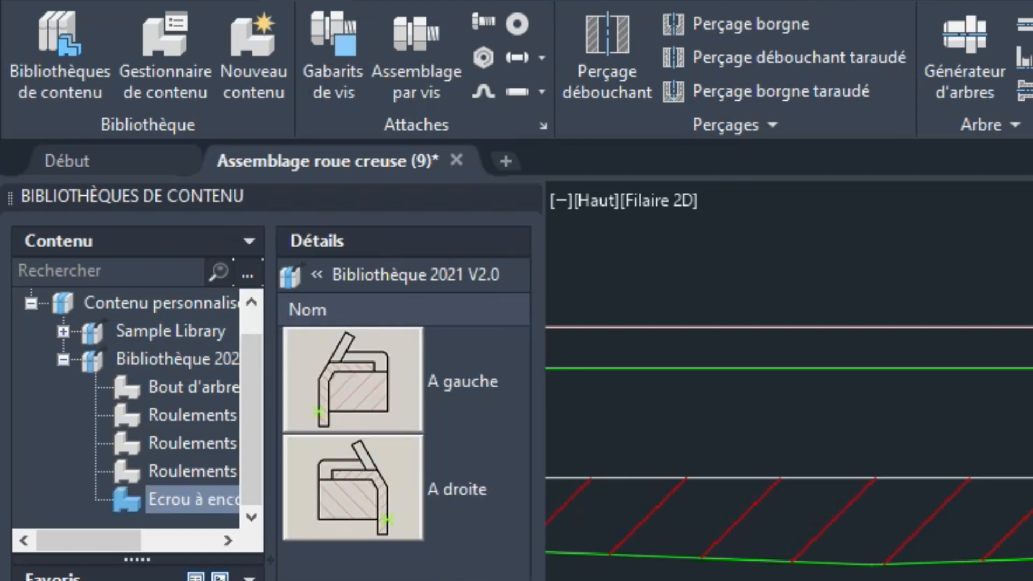
click(366, 485)
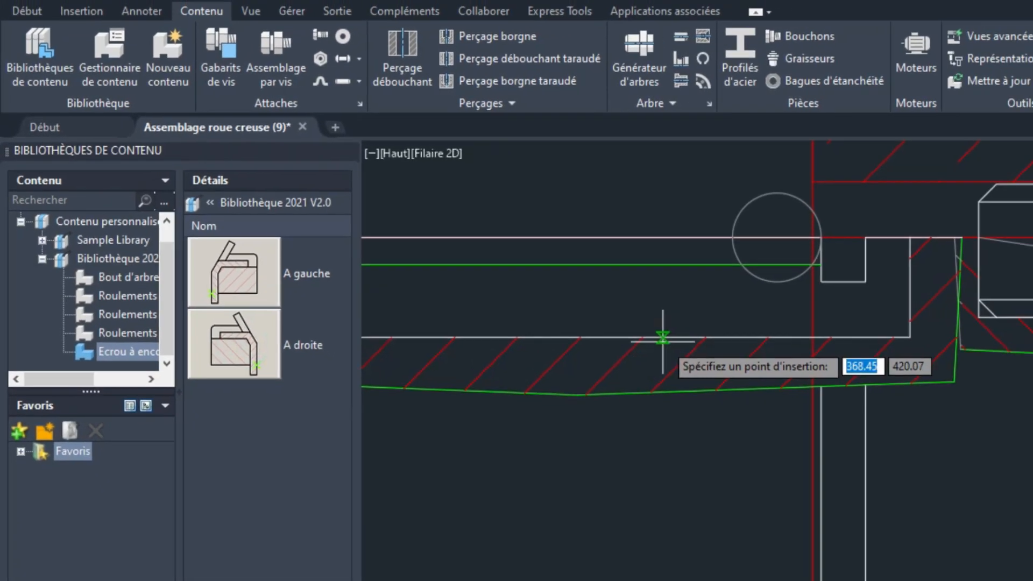
scroll(949, 270, up, 4)
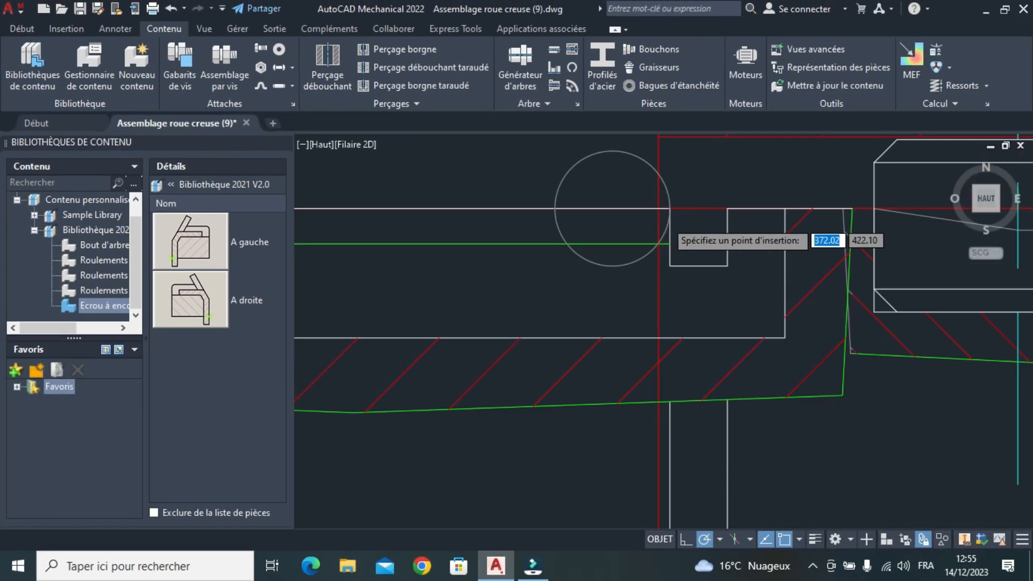
click(654, 202)
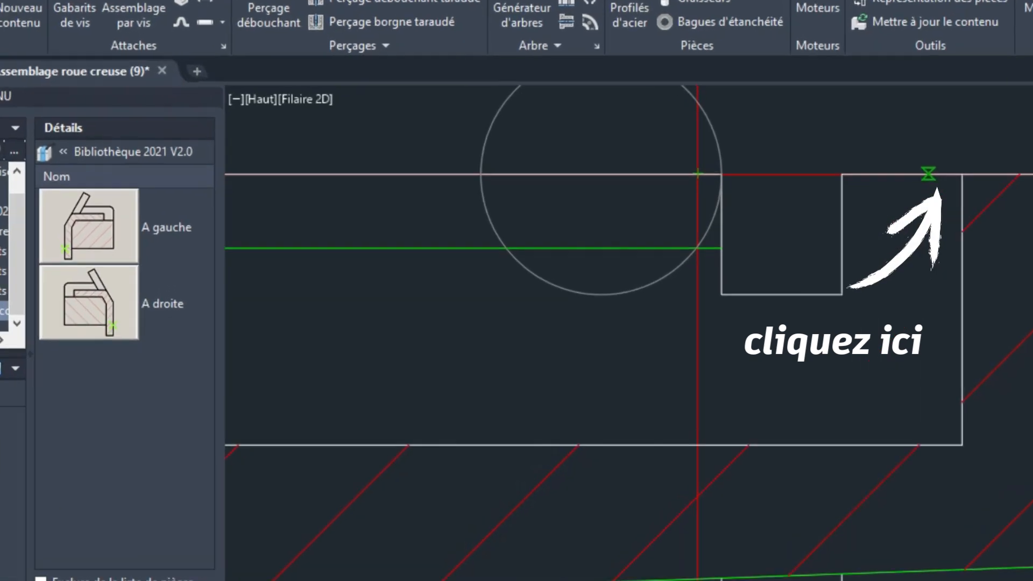
click(882, 186)
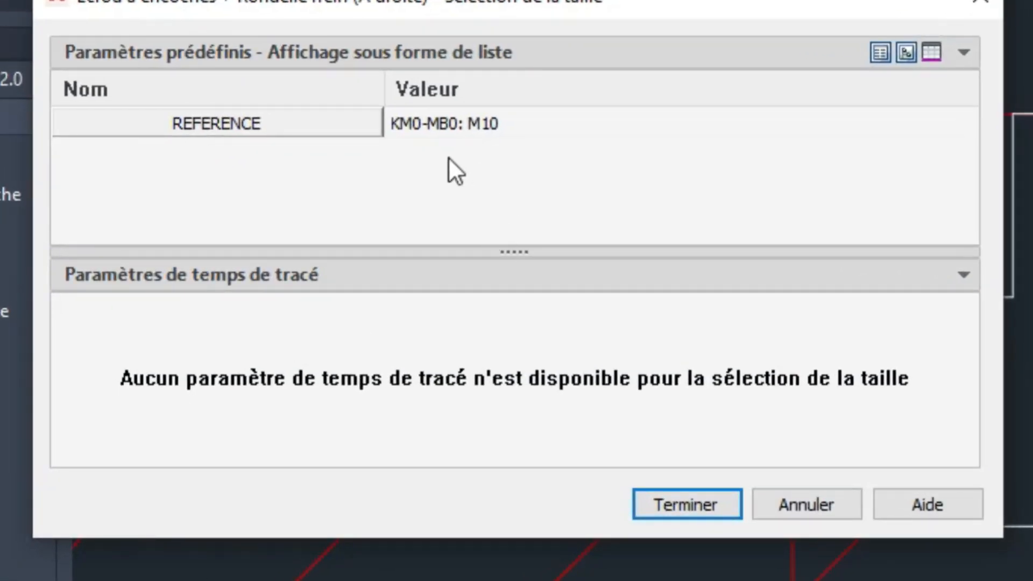
- Set the slotted nut and lock washer reference to KM3-MB3: M17 and complete the insertion
click(484, 122)
click(484, 121)
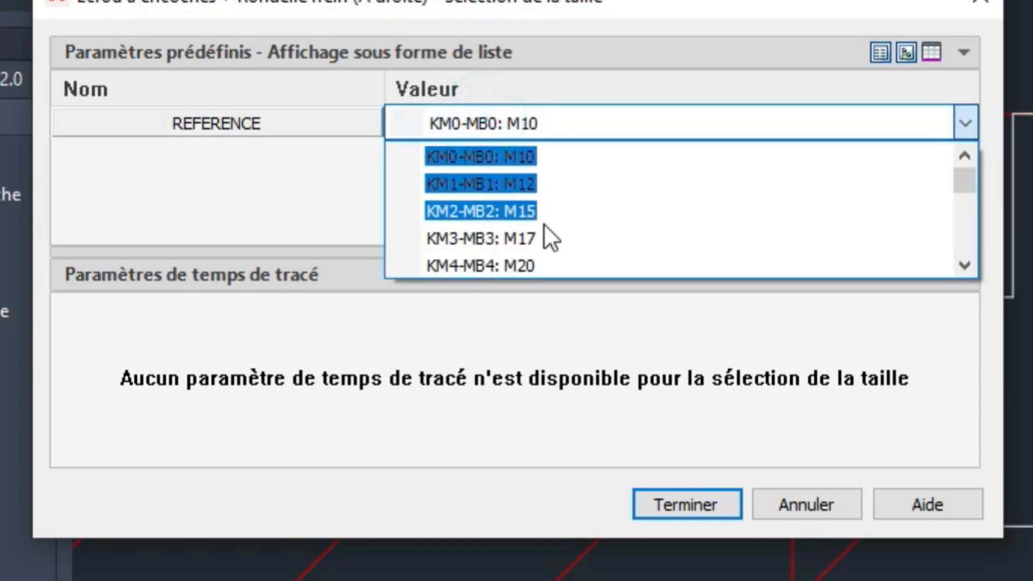
click(525, 235)
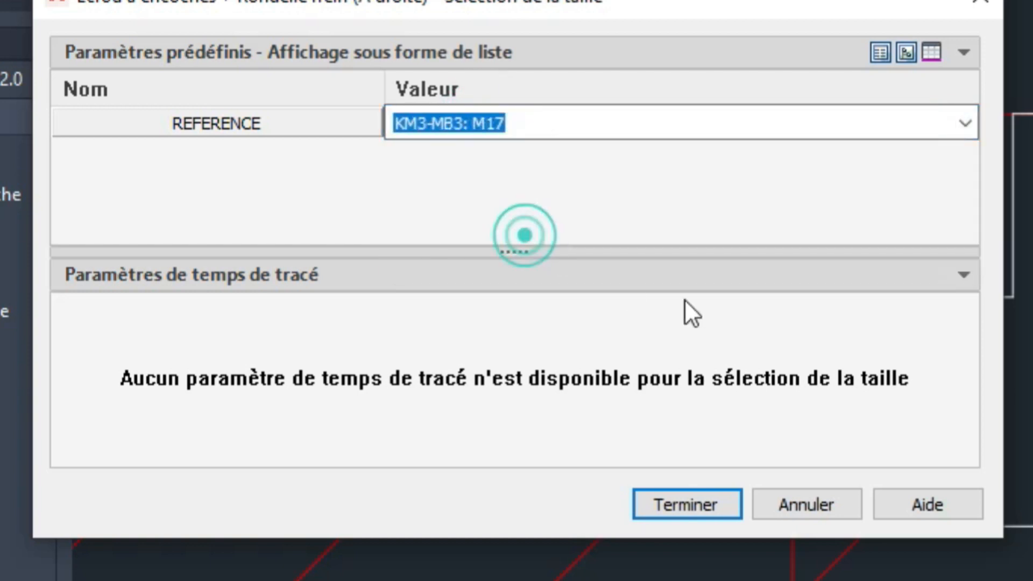
click(678, 503)
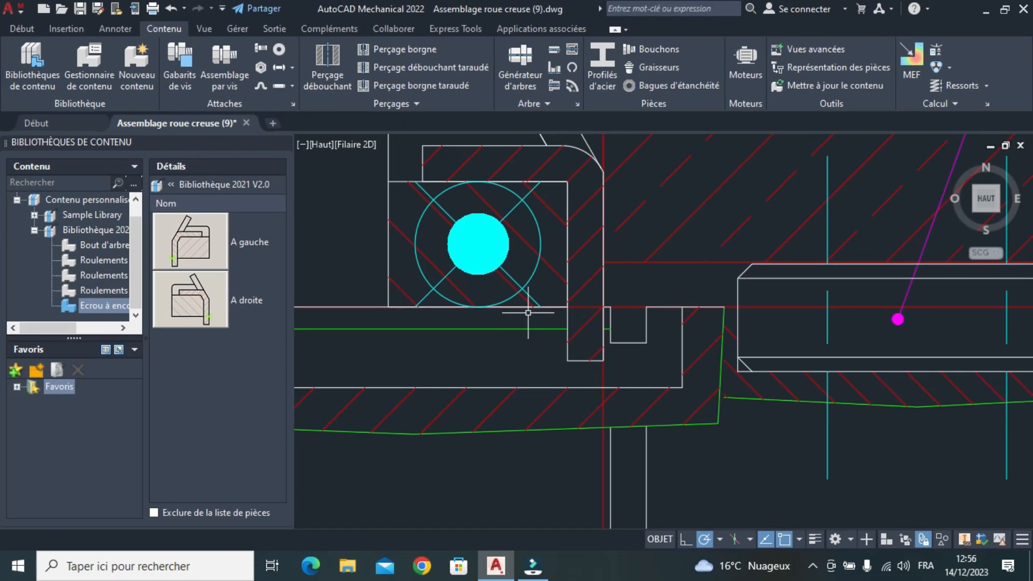
- Delete the cyan circular marker symbol over the slotted nut and close the content library
click(533, 299)
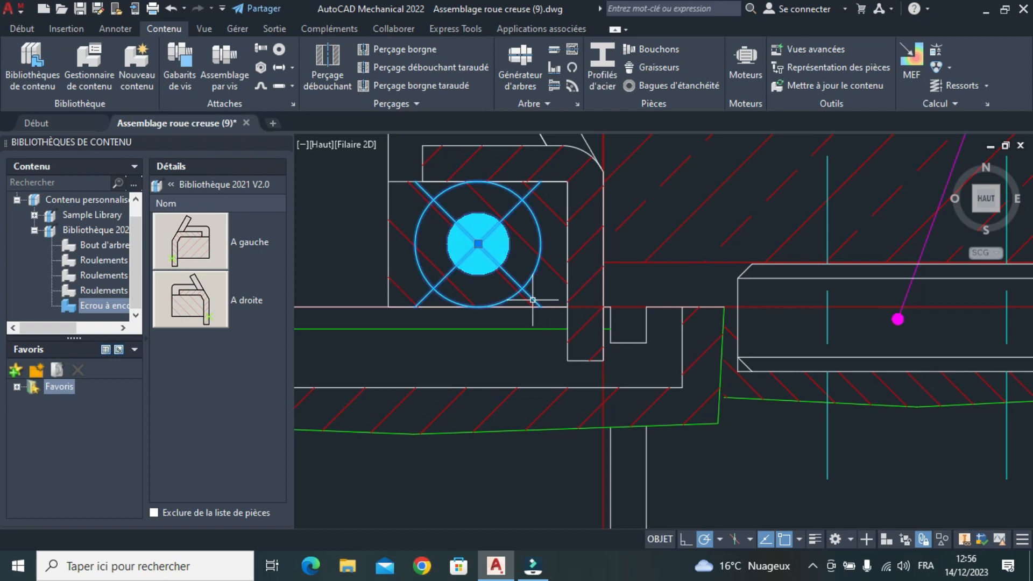
key(Delete)
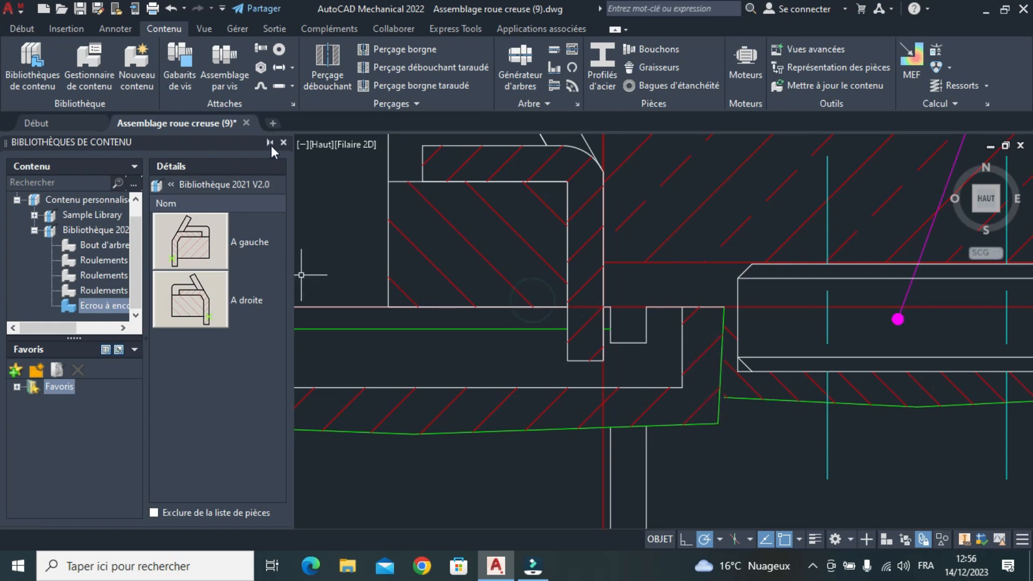
click(284, 143)
- Edit the threaded shaft end, setting its hatch angle to 135 and its hatch scale to 0.7
scroll(590, 396, down, 3)
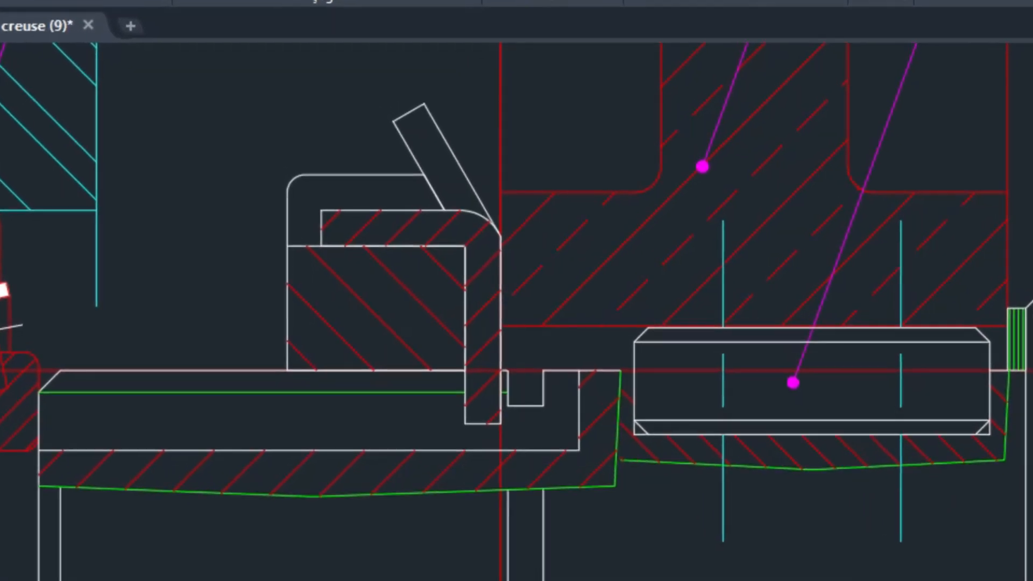
double_click(424, 519)
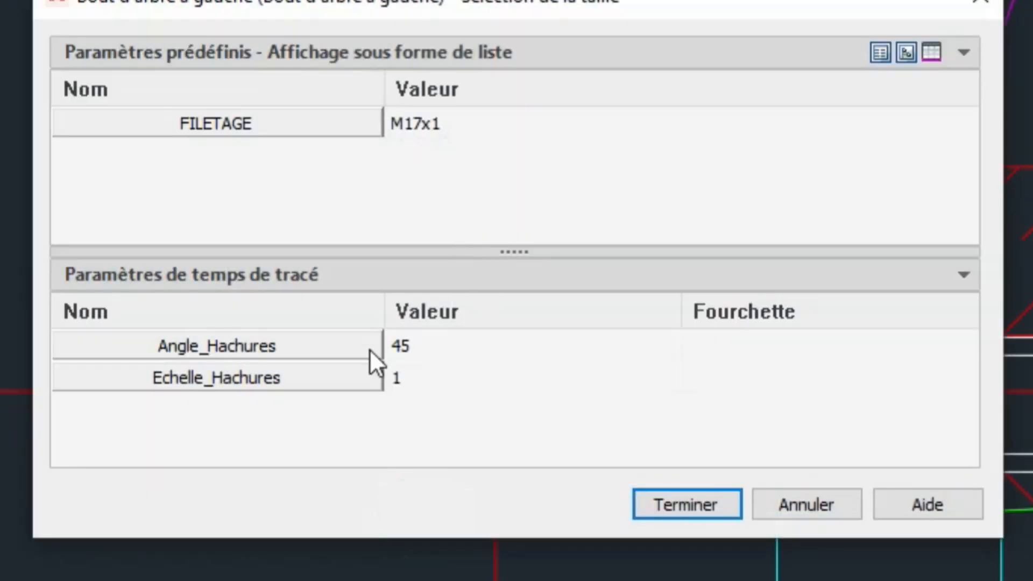
click(442, 347)
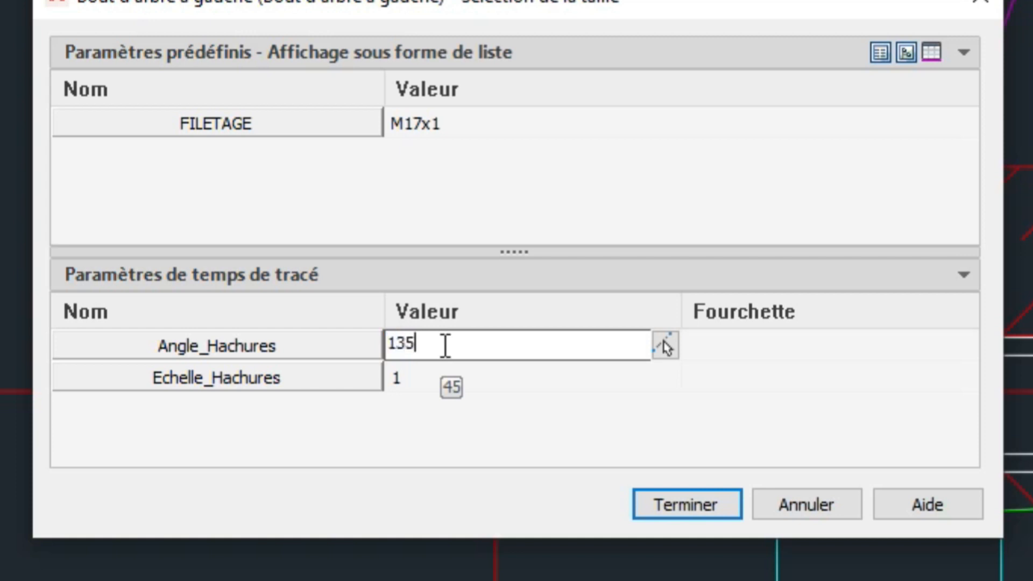
click(458, 381)
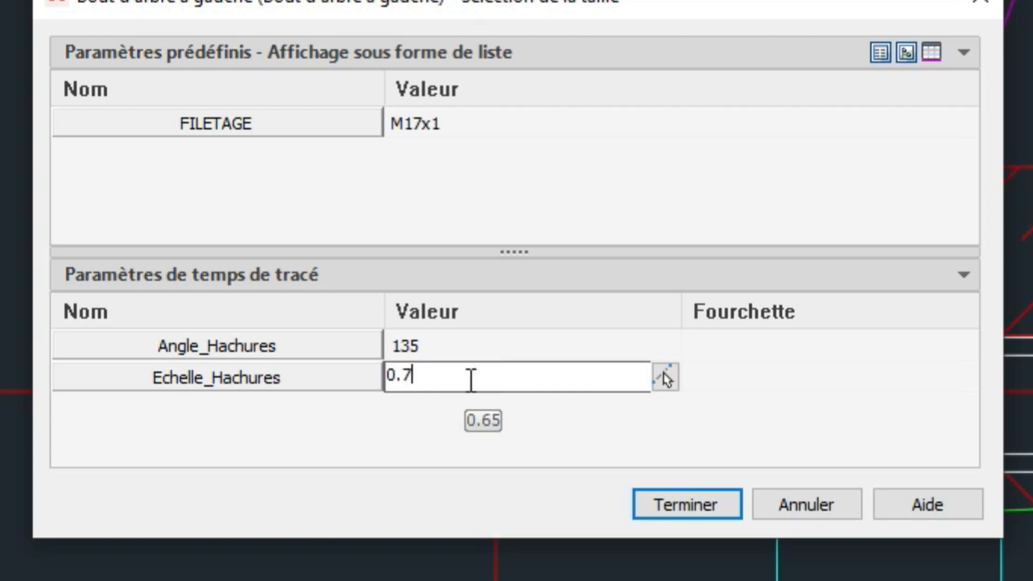
click(690, 502)
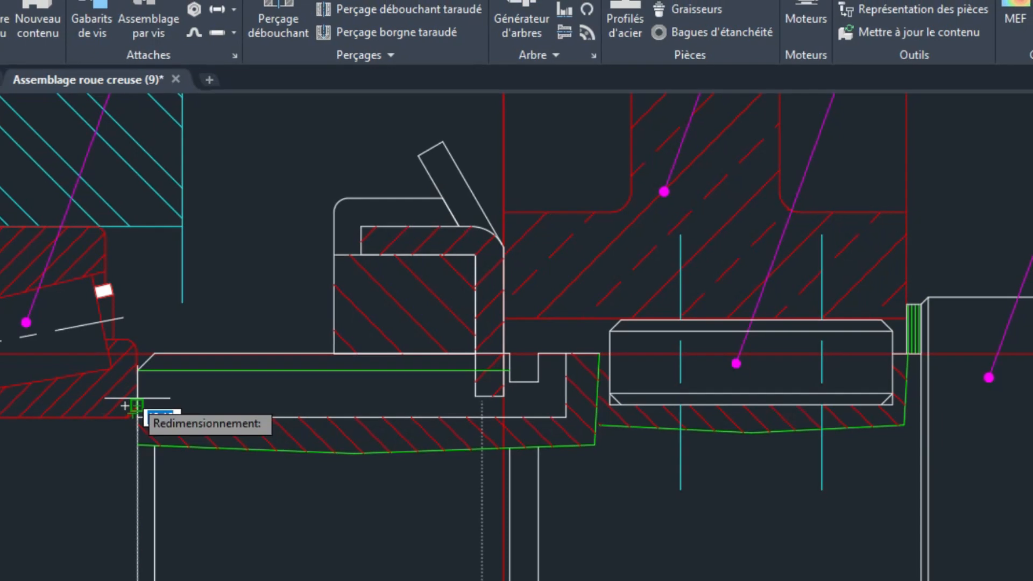
- Stretch the bottom line of the lock washer groove to the outer end face of the threaded shaft end
click(155, 398)
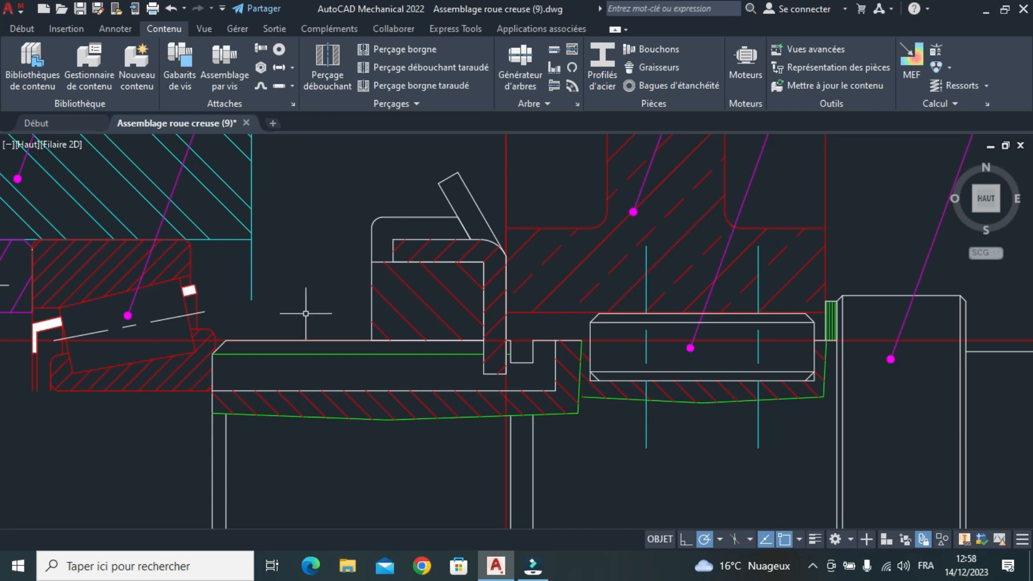
- Draw a 10 mm horizontal line outward from the threaded section's end face along the bore of the upper bearing
scroll(305, 315, down, 1)
middle_drag(305, 314, 433, 245)
middle_drag(276, 347, 319, 239)
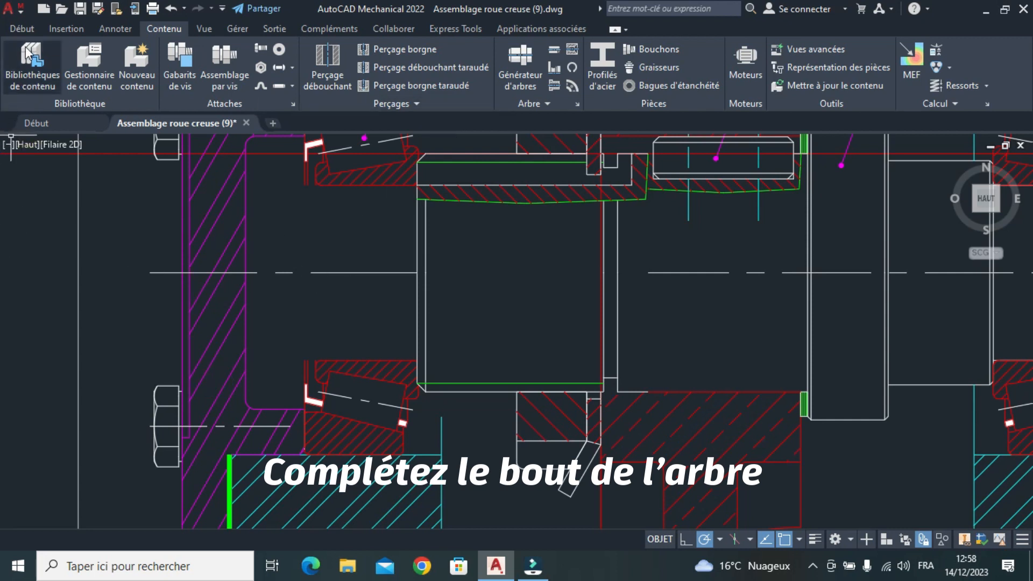
click(19, 27)
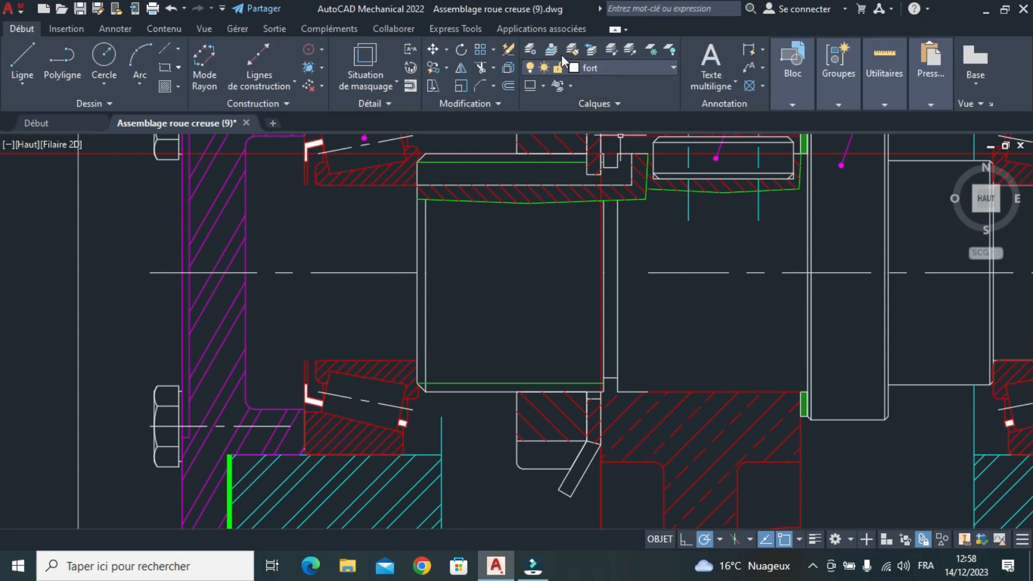
click(29, 72)
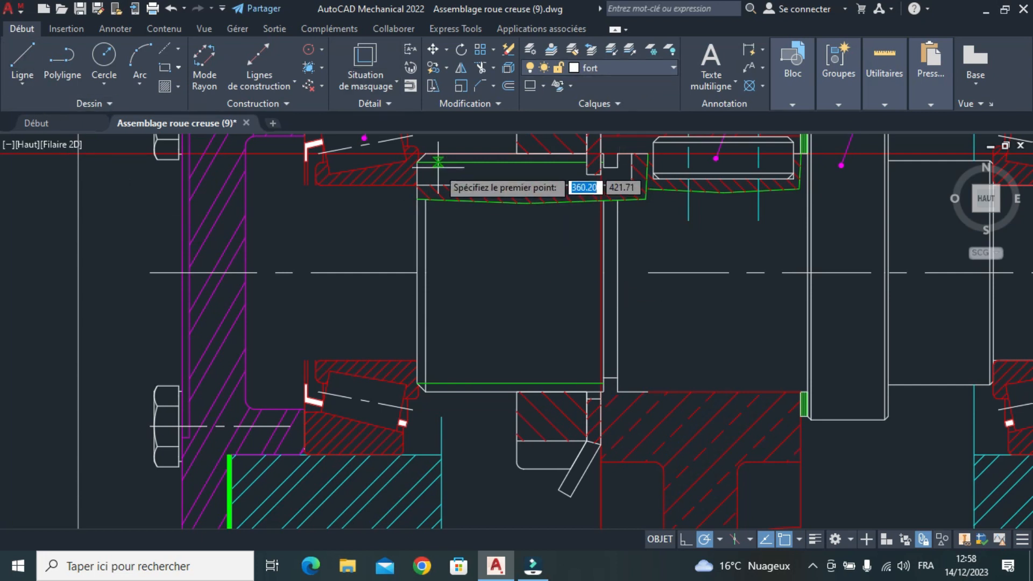
scroll(438, 162, up, 4)
scroll(431, 167, up, 2)
scroll(320, 262, up, 3)
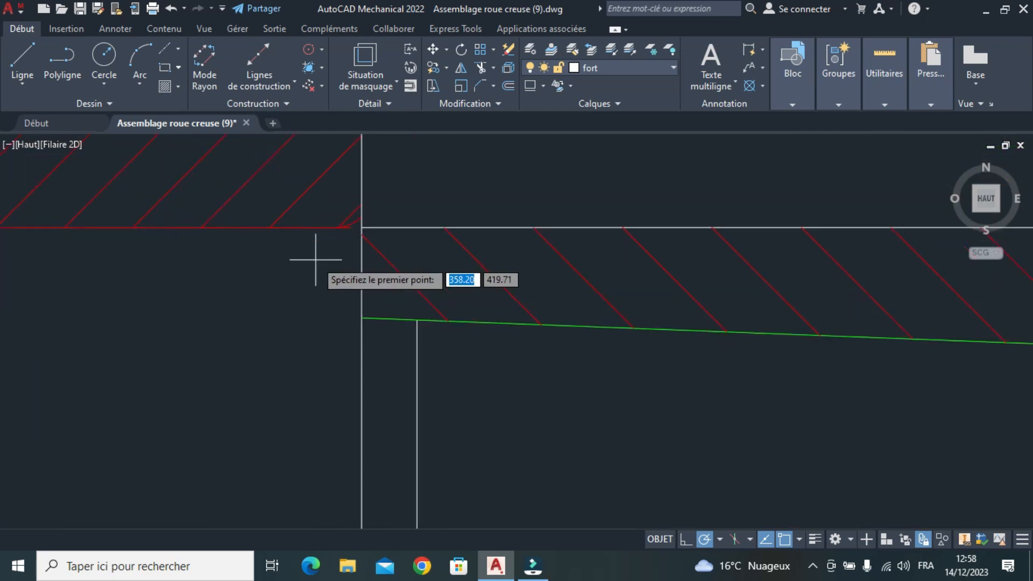
scroll(315, 263, up, 2)
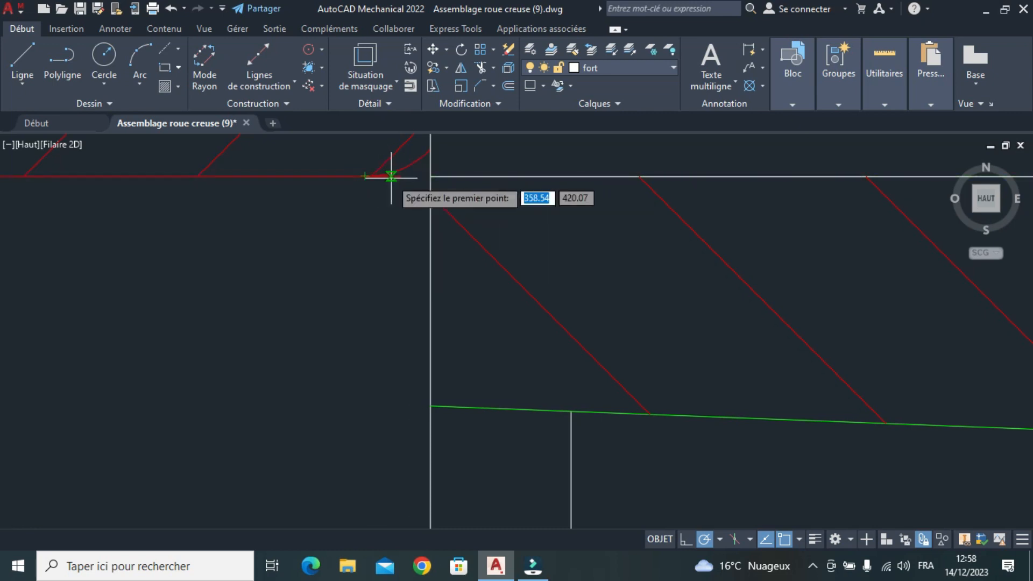
click(430, 176)
scroll(215, 245, down, 5)
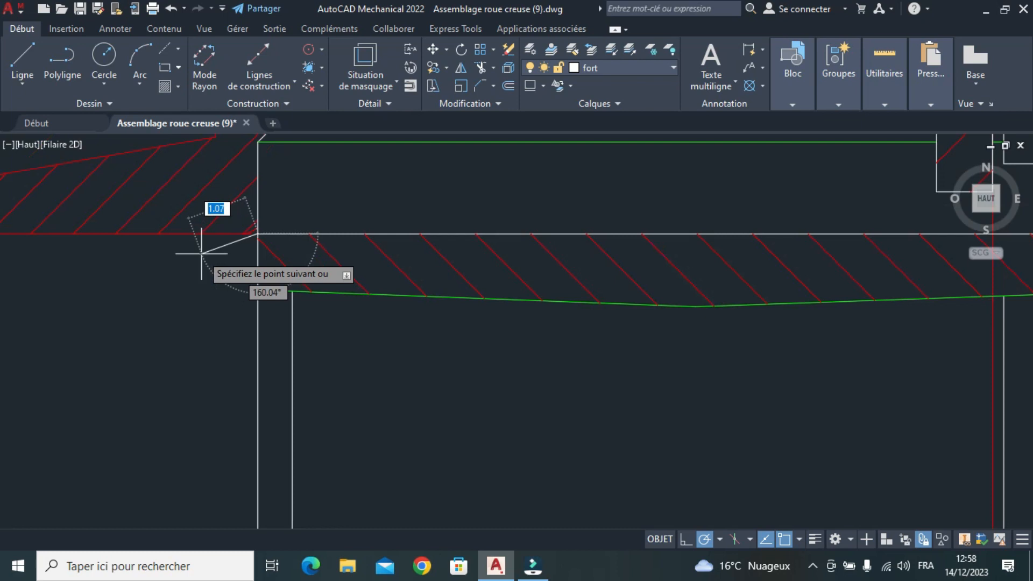
scroll(148, 293, down, 2)
middle_drag(126, 303, 554, 220)
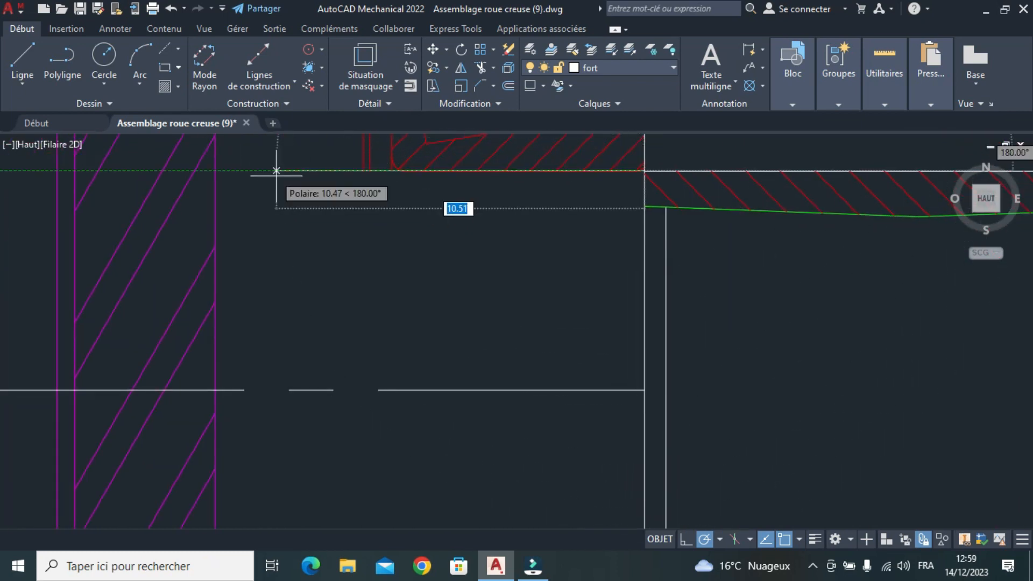
text(10)
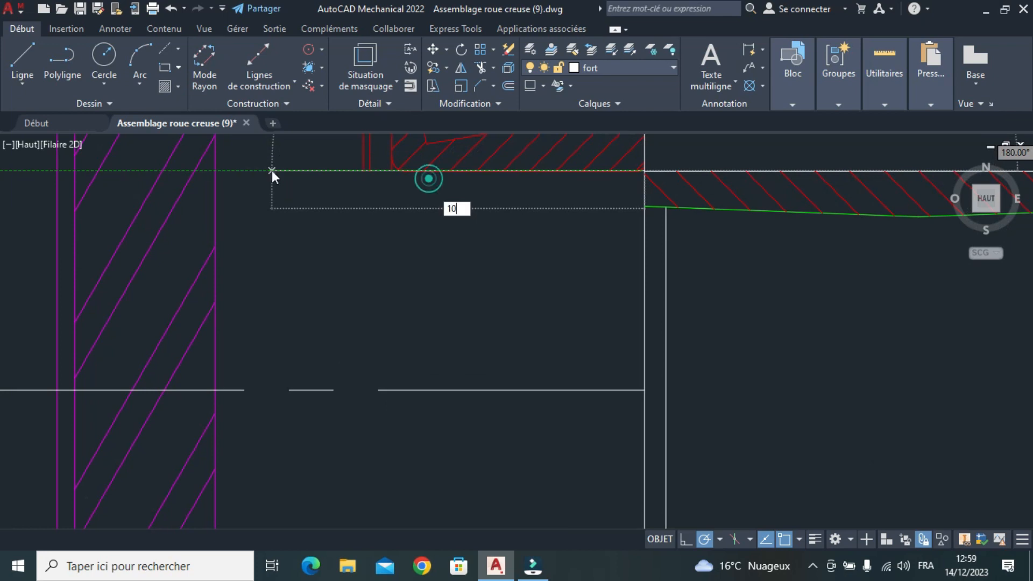
key(Return)
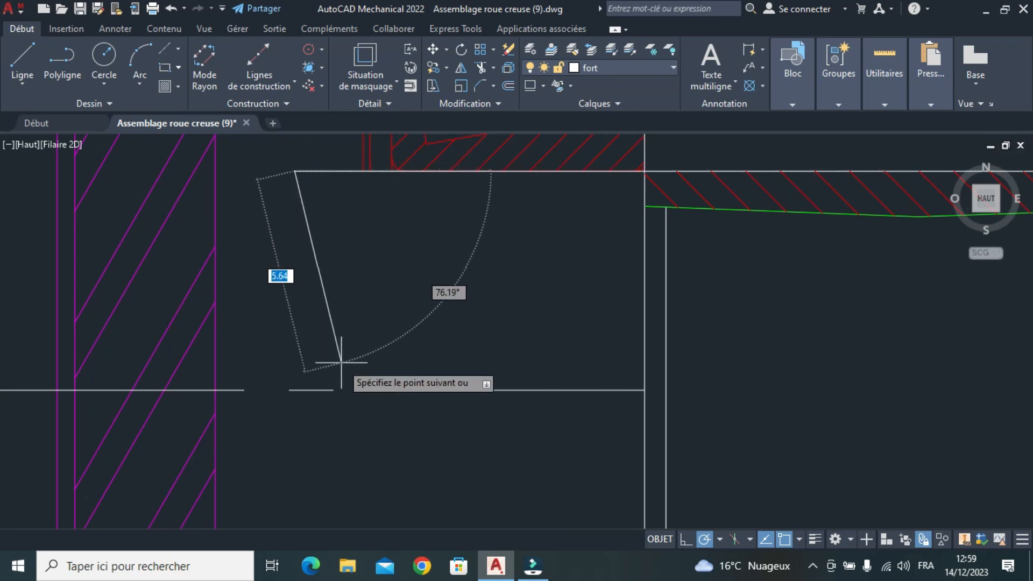
key(Escape)
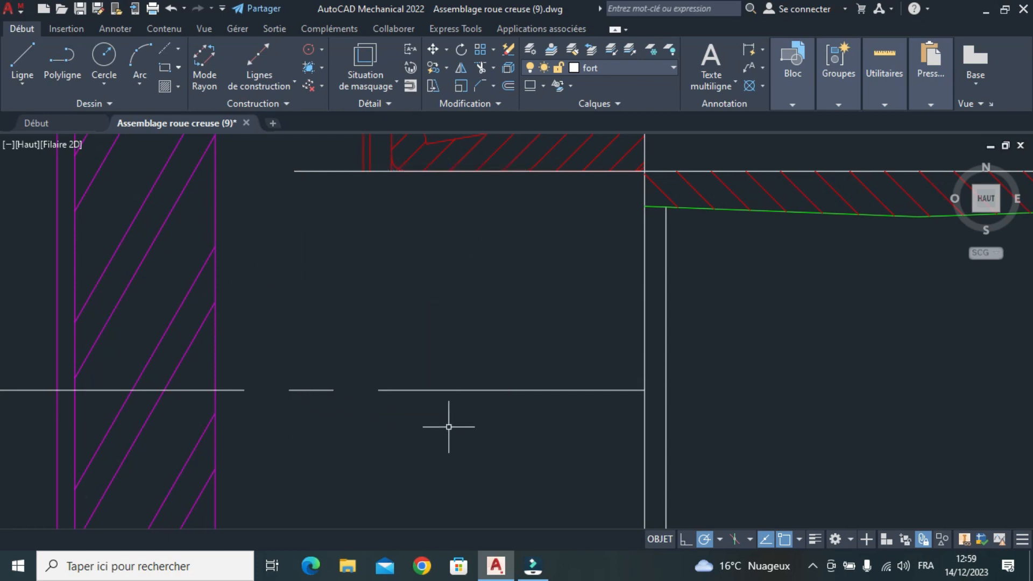
- Start a matching 10 mm horizontal line outward from the threaded section's end face along the bore of the lower bearing
middle_drag(499, 458, 459, 208)
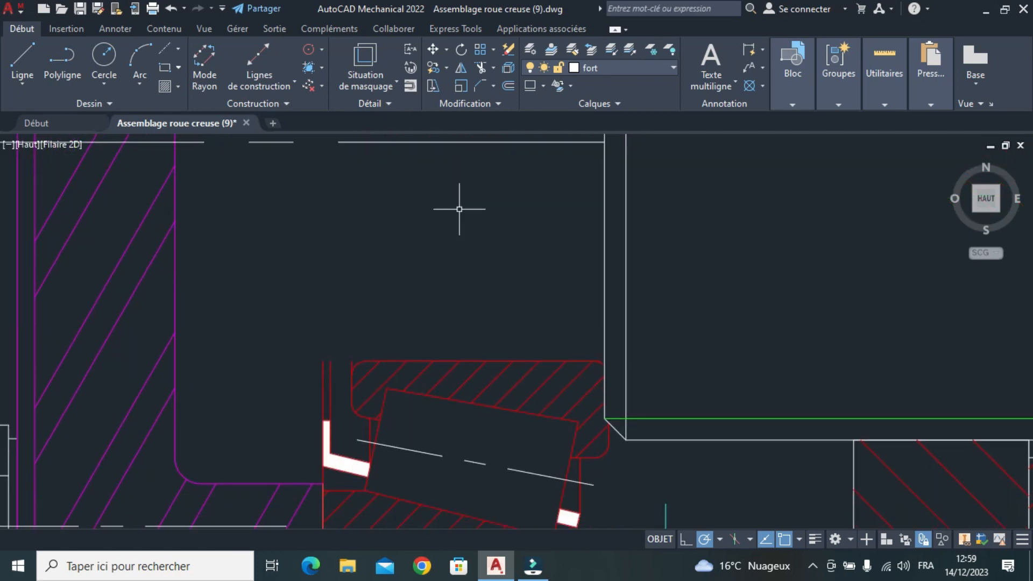
click(22, 59)
scroll(651, 385, up, 6)
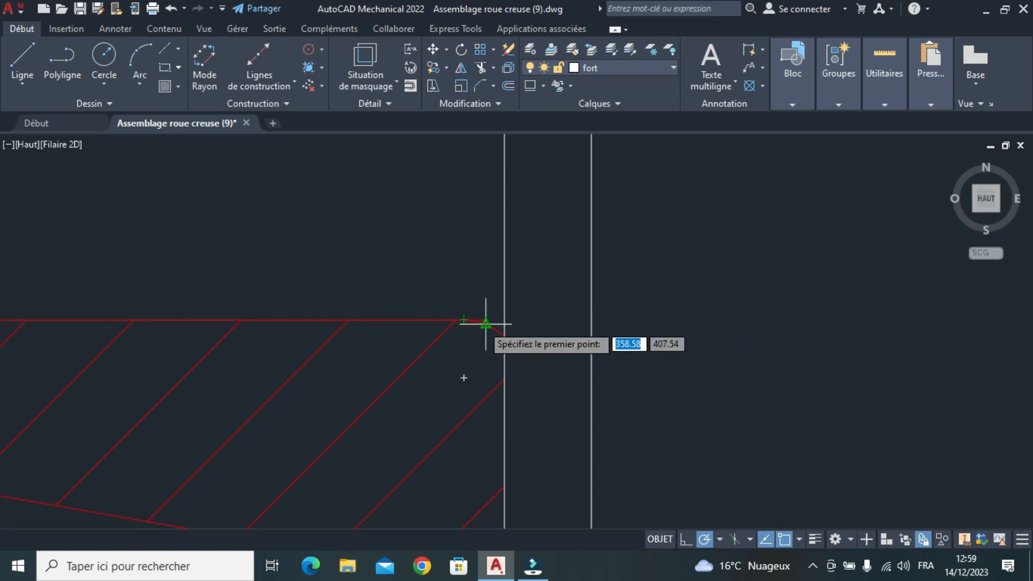
scroll(509, 323, up, 4)
scroll(508, 323, up, 2)
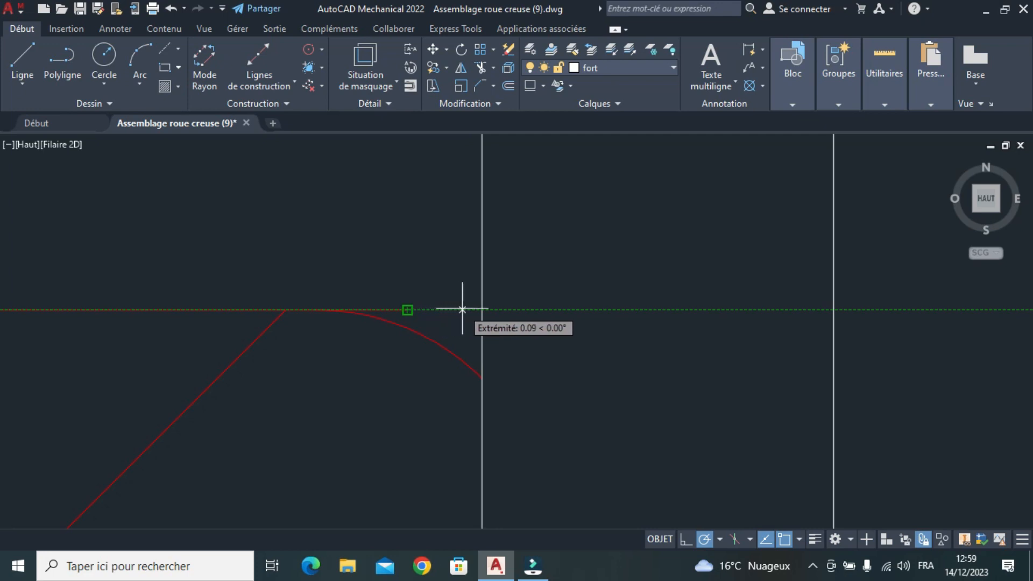
click(481, 310)
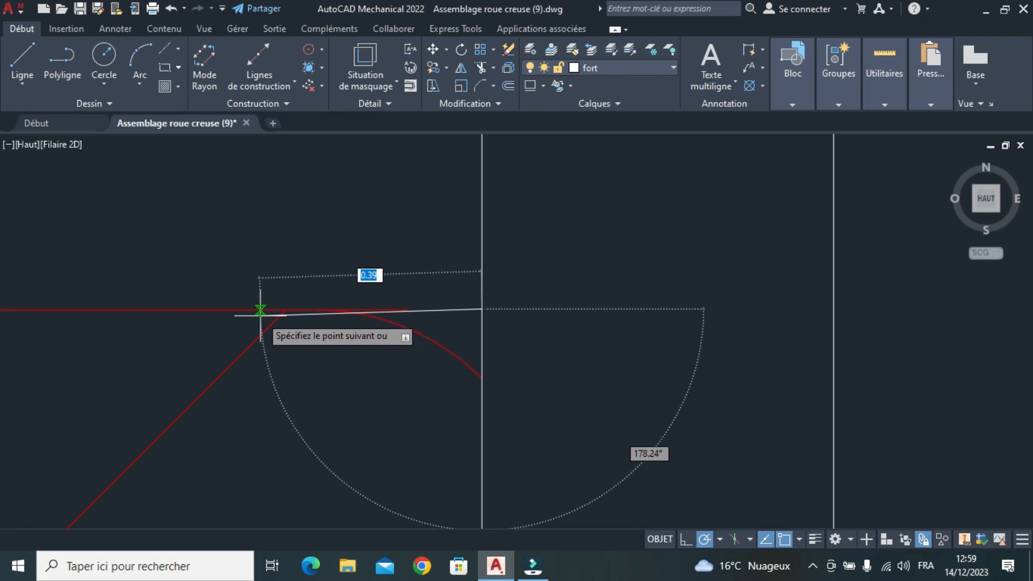
scroll(261, 312, down, 5)
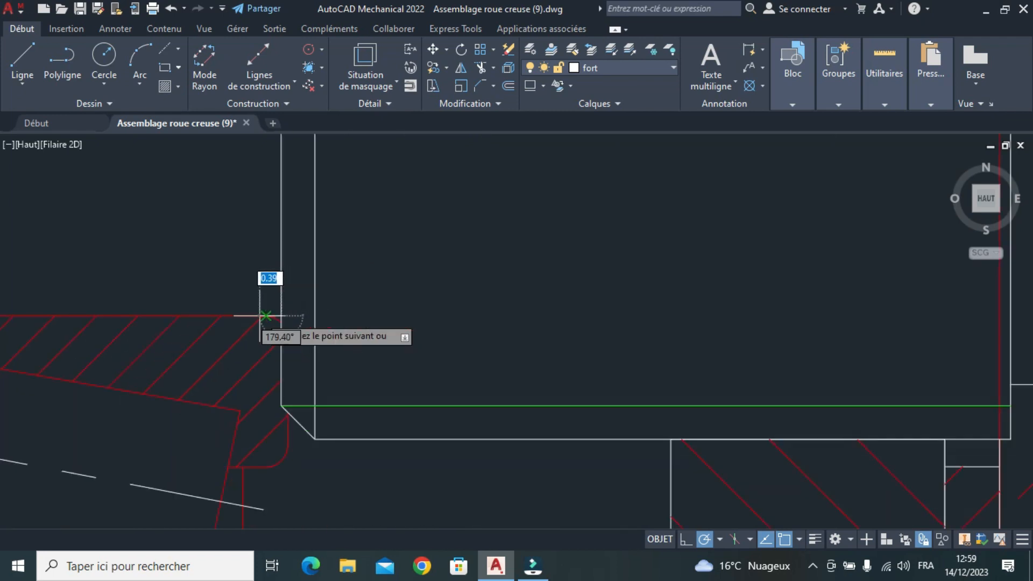
middle_drag(141, 265, 525, 226)
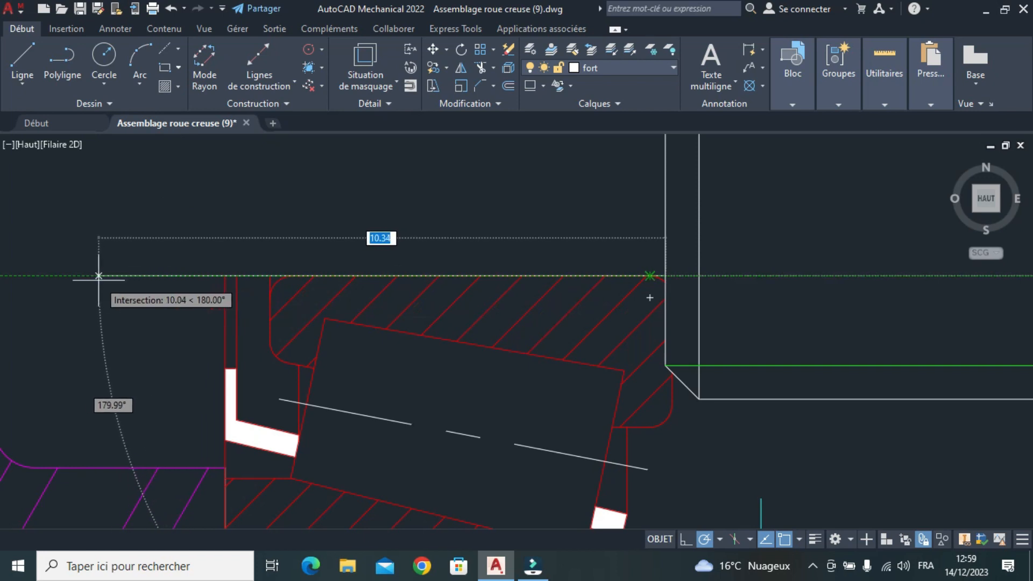
key(Return)
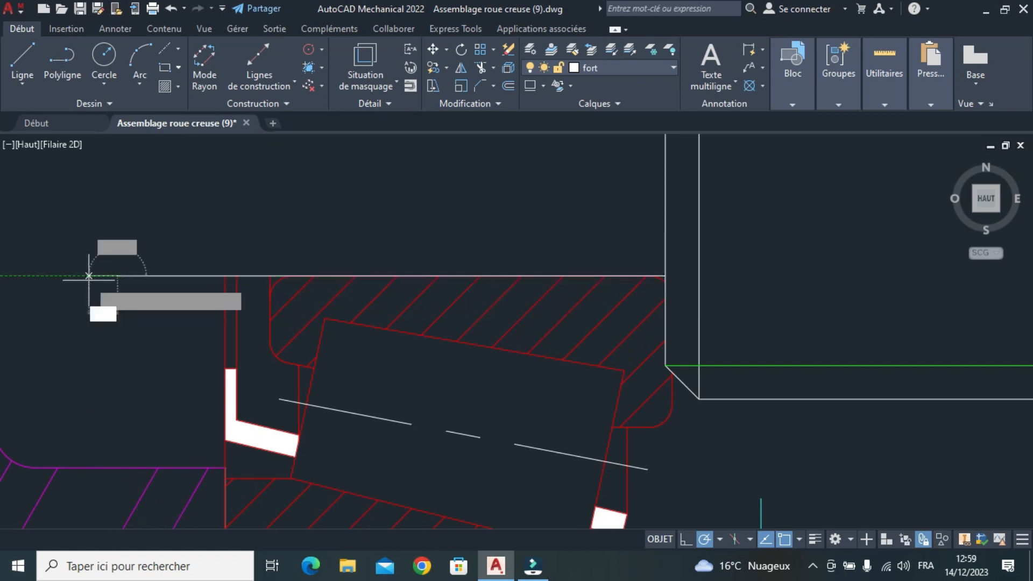
- Close the shaft end with a vertical line joining the outer ends of the lower and upper lines
scroll(88, 276, down, 4)
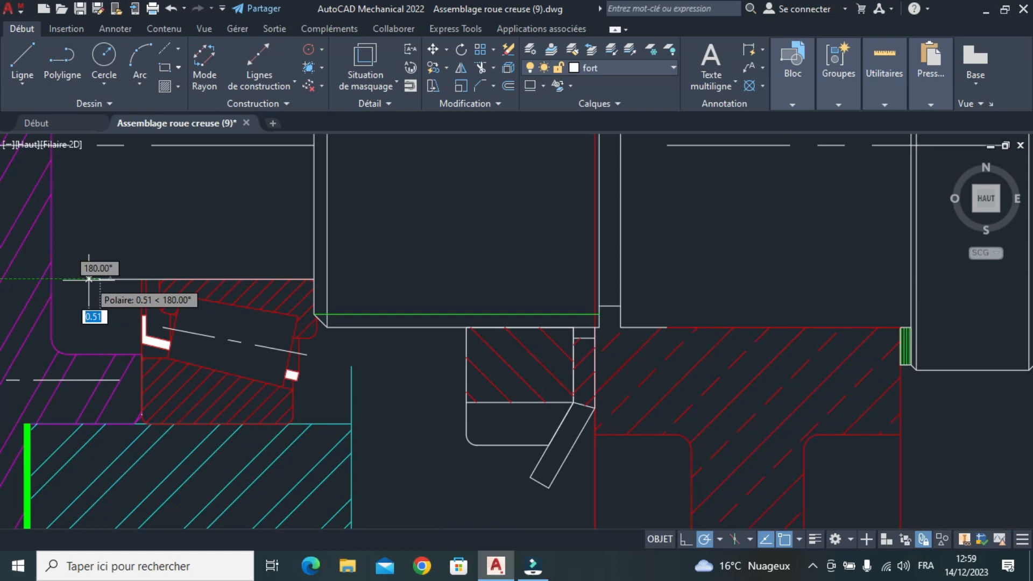
scroll(100, 235, up, 5)
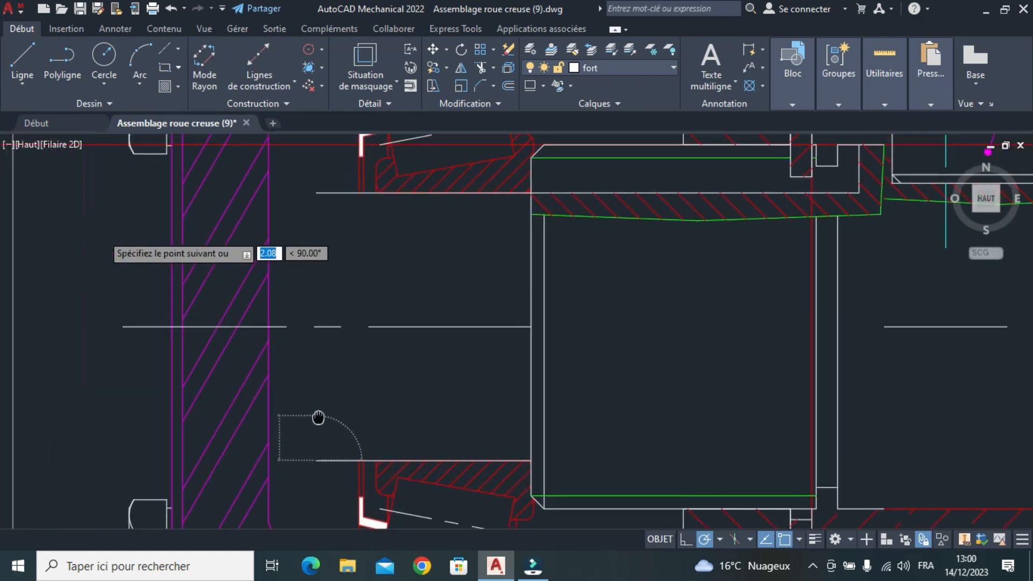
click(317, 193)
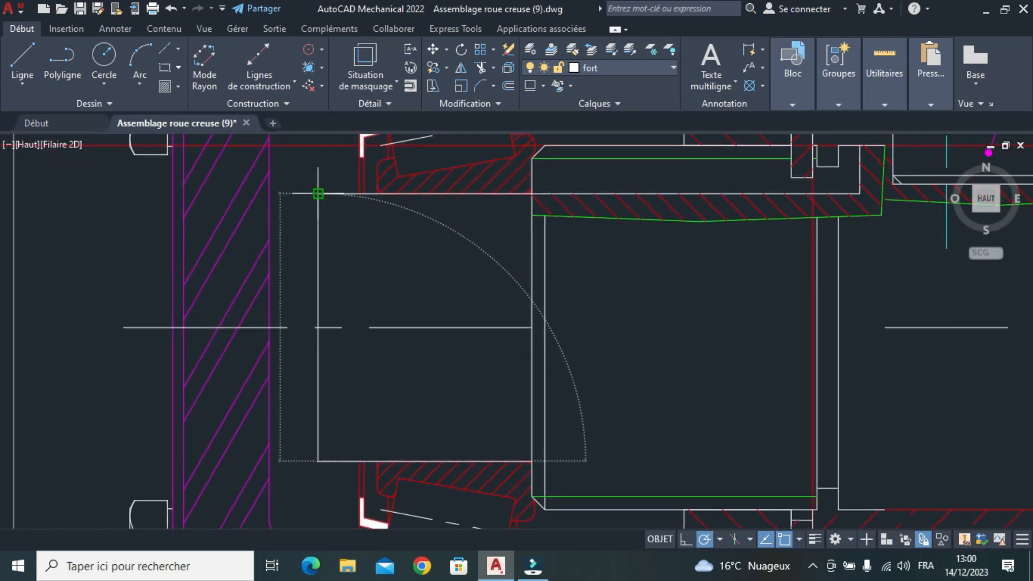
key(Escape)
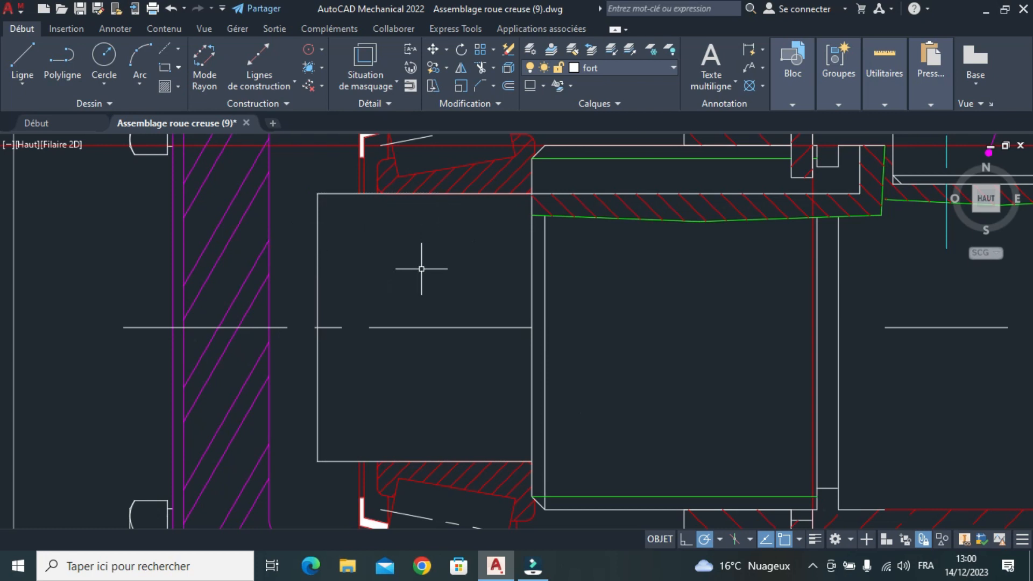
- Chamfer the upper outer corner of the shaft end with a first distance of 0.5 and an angle of 45°
scroll(650, 353, down, 2)
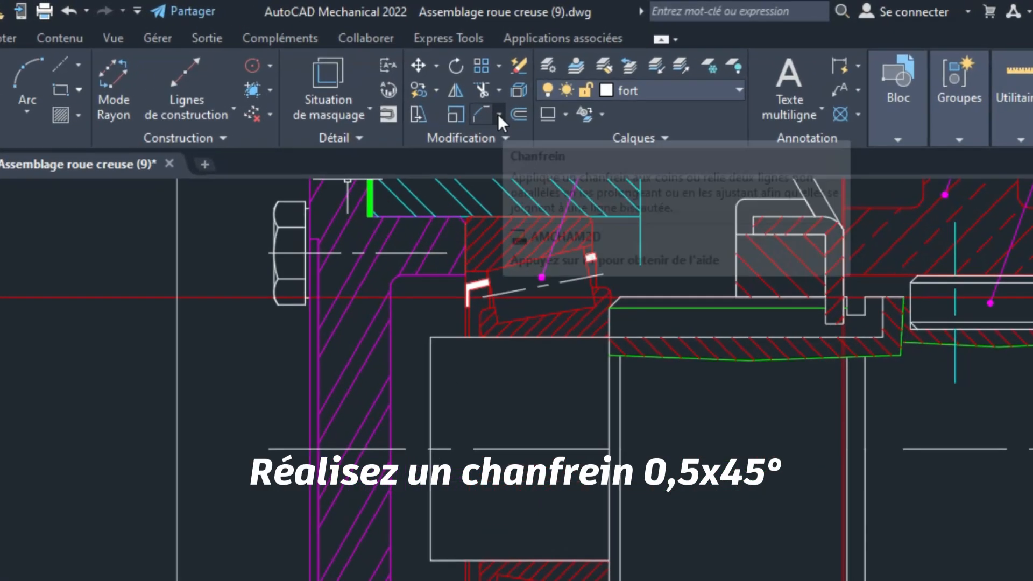
click(498, 107)
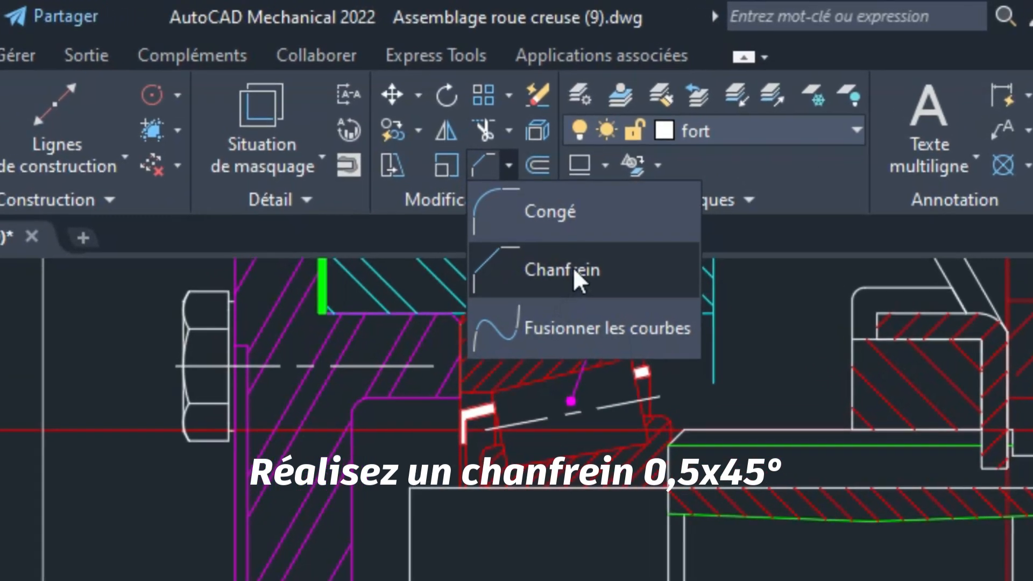
click(551, 255)
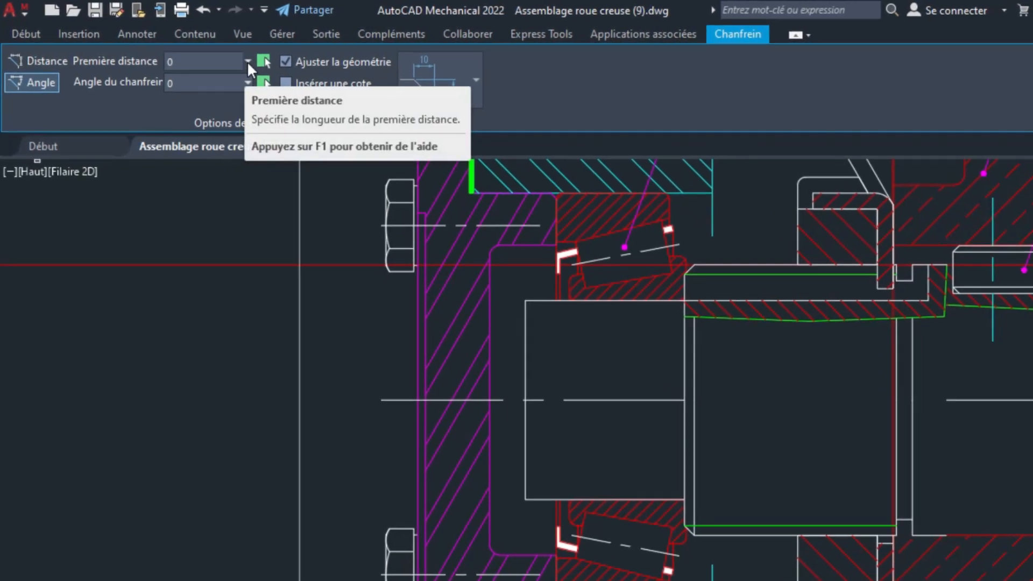
click(248, 60)
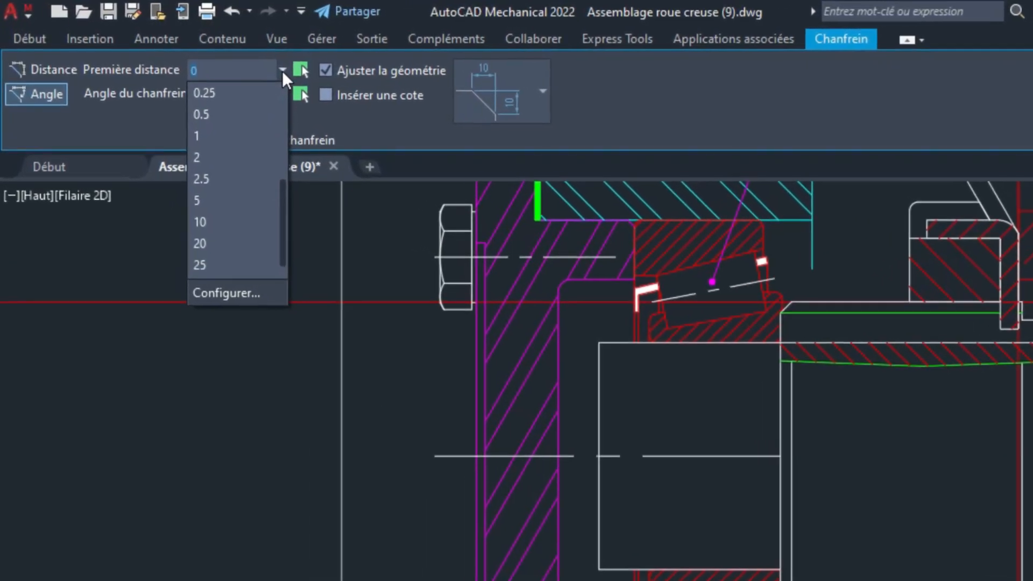
click(211, 110)
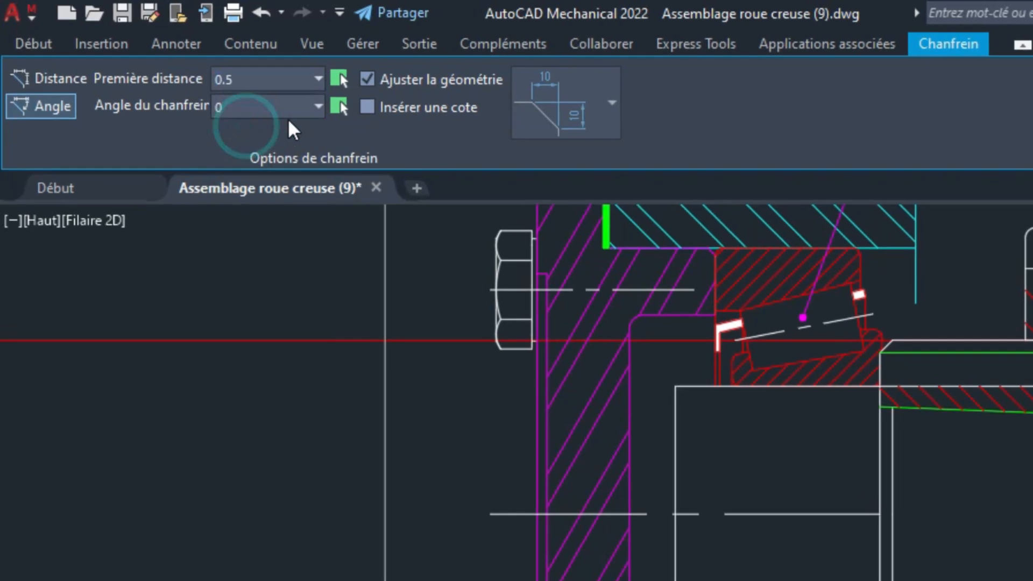
click(309, 103)
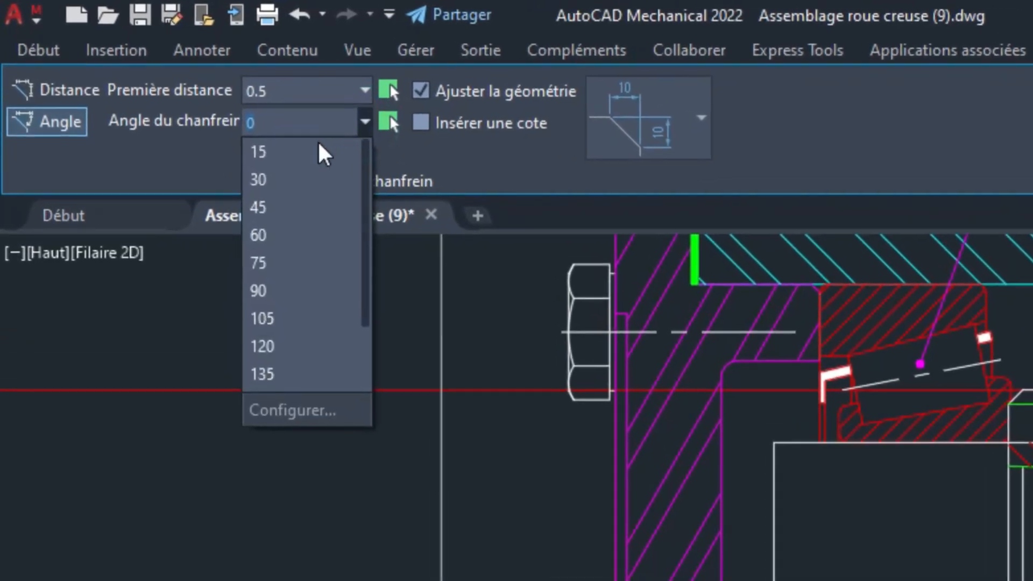
click(249, 201)
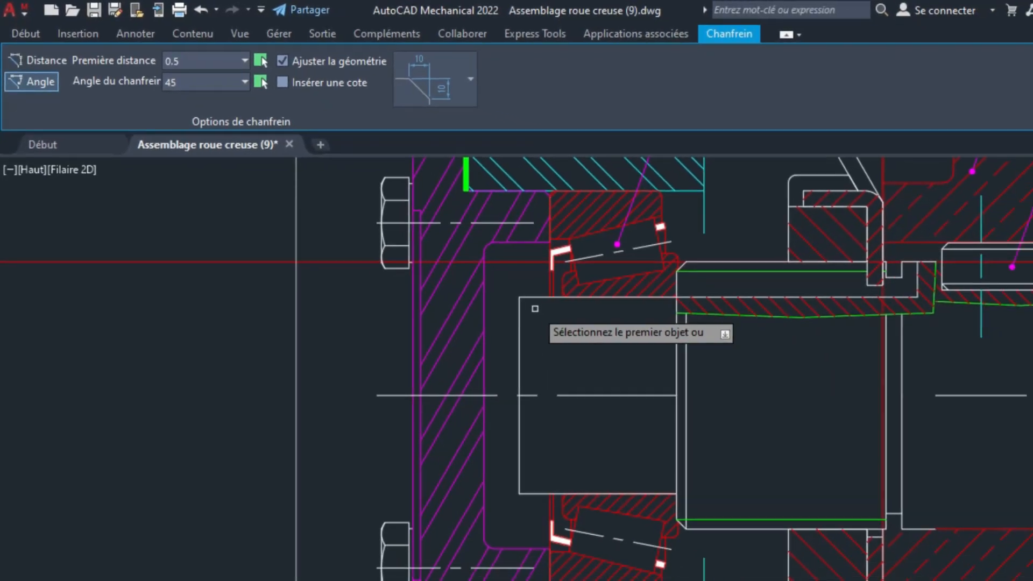
scroll(535, 308, up, 4)
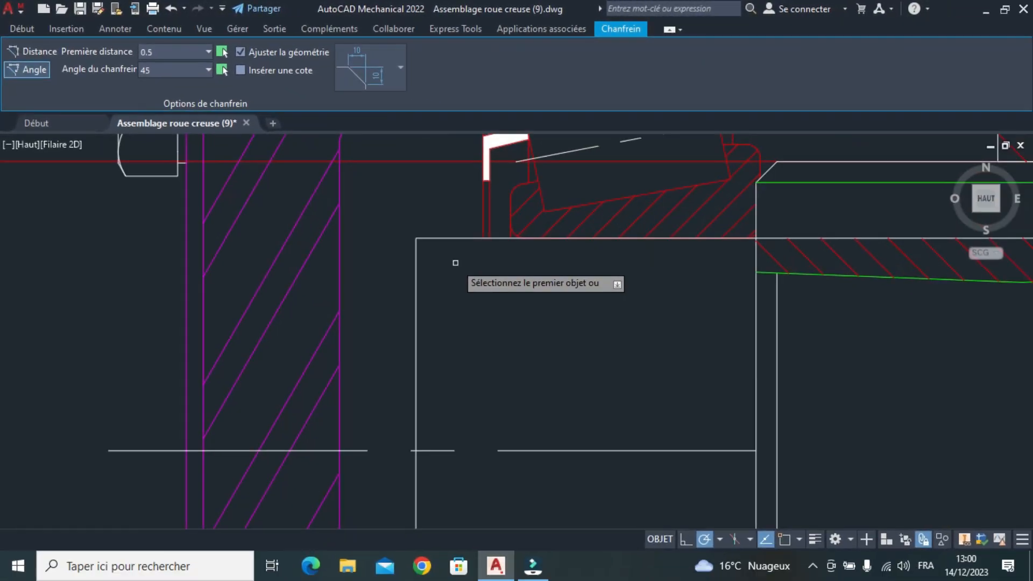
click(416, 266)
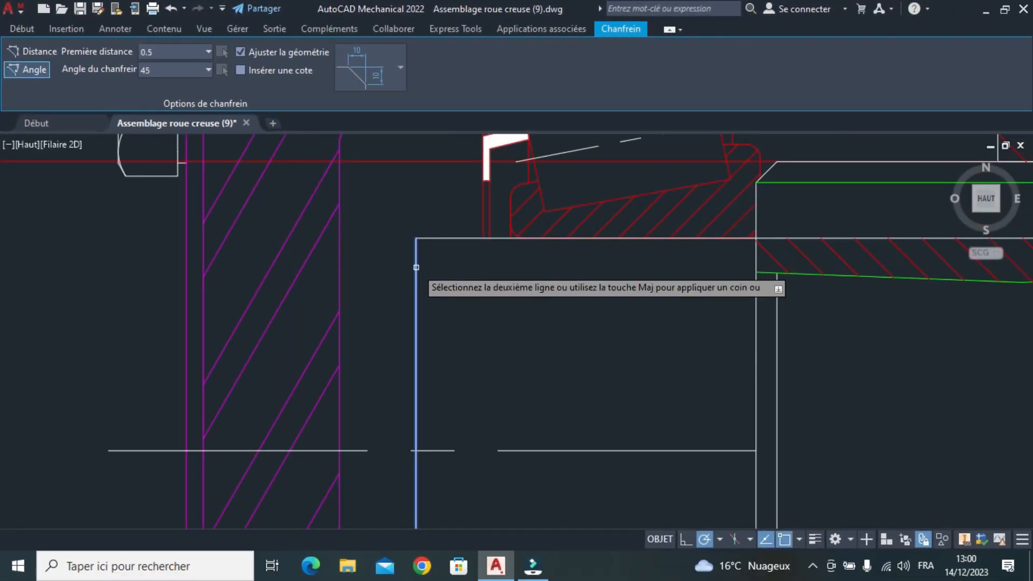
click(430, 238)
scroll(430, 344, down, 4)
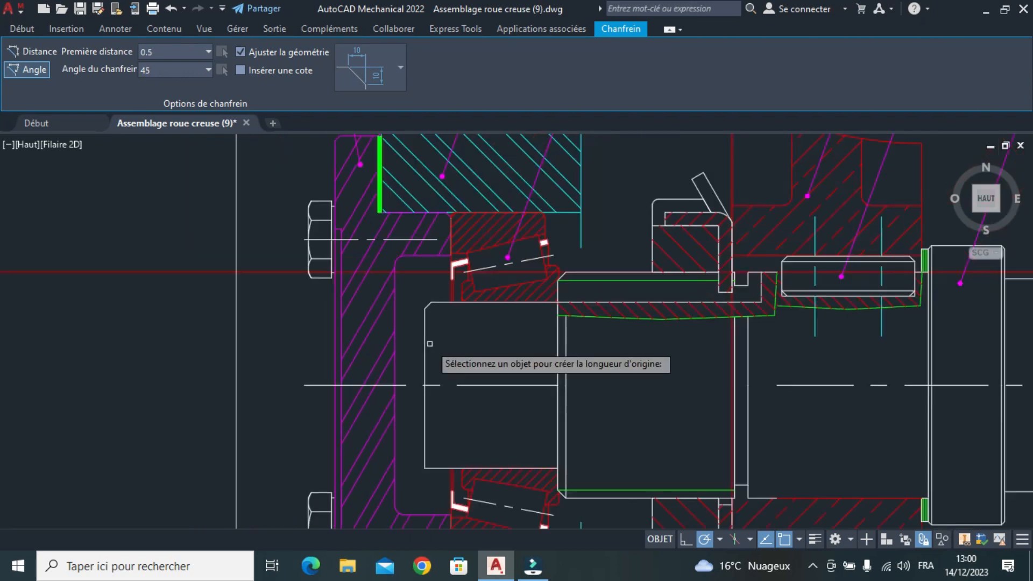
- Apply the same 0.5 x 45° chamfer to the lower outer corner of the shaft end
middle_drag(448, 430, 360, 233)
scroll(356, 253, up, 4)
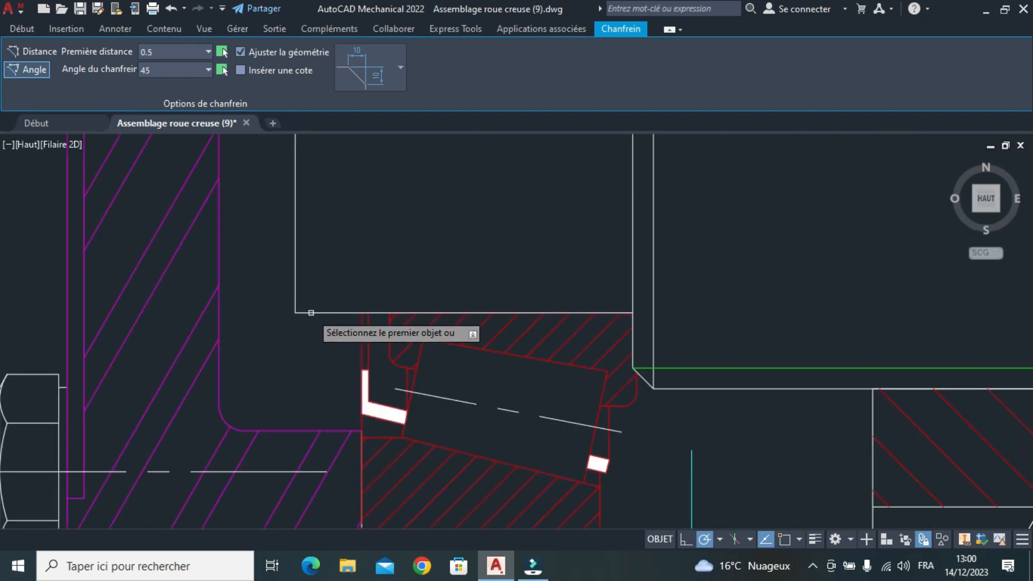
click(311, 313)
click(294, 296)
scroll(285, 322, down, 5)
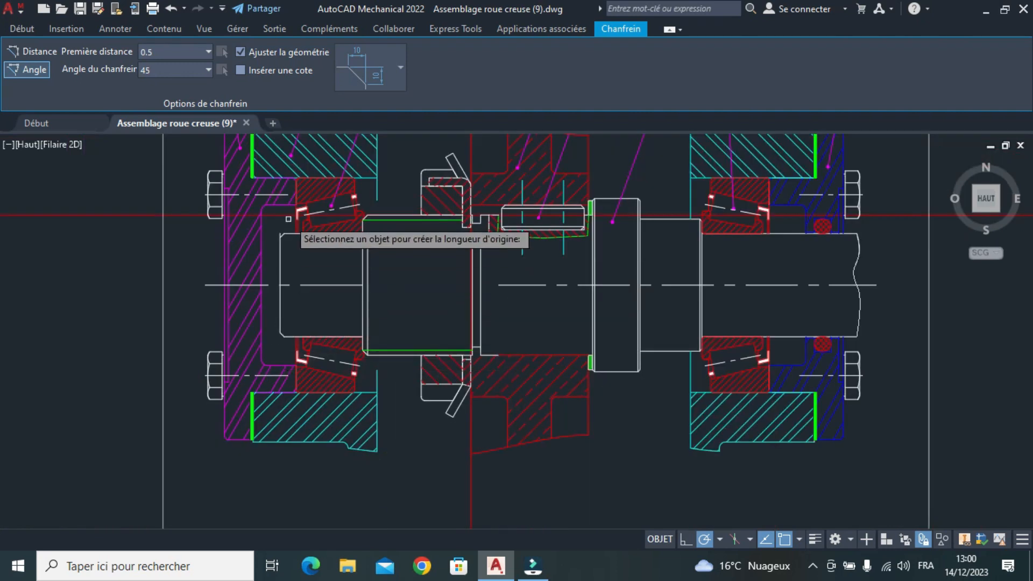
scroll(289, 225, up, 5)
scroll(270, 327, up, 2)
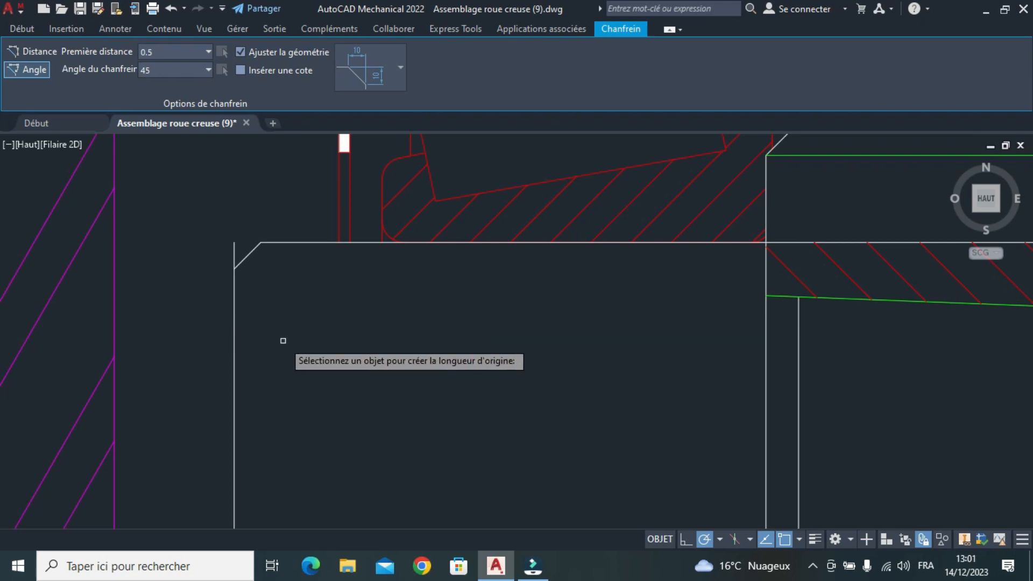
- Trim the leftover line stub at the shaft end's upper chamfer and draw the vertical edge line joining the inner ends of both chamfers
key(Escape)
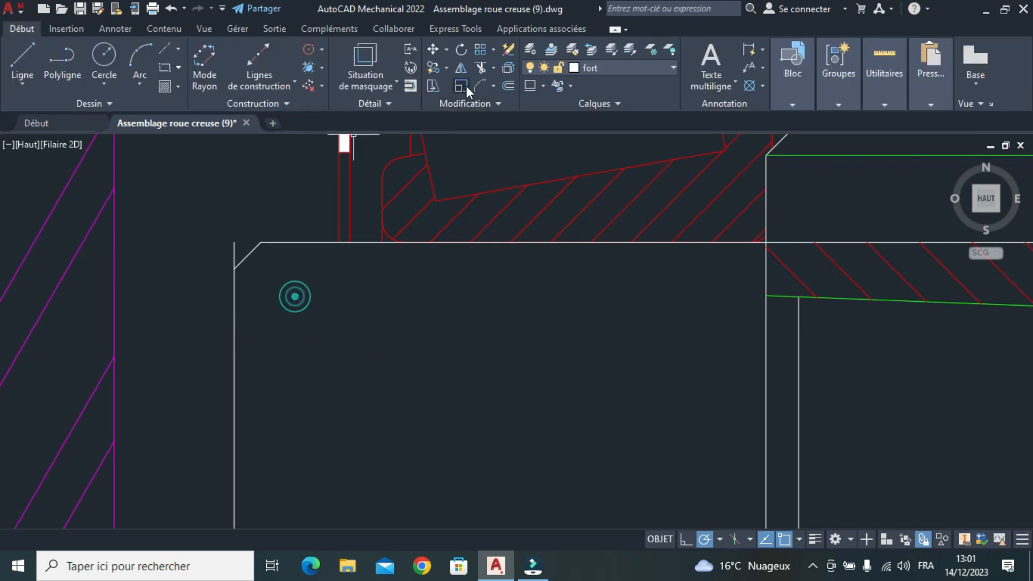
click(480, 66)
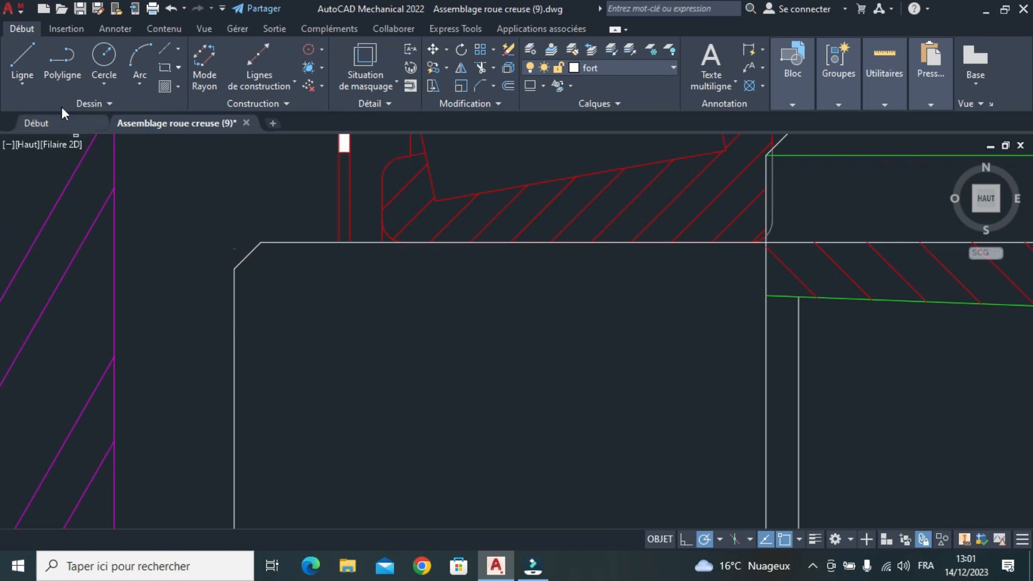
click(24, 53)
scroll(387, 305, down, 3)
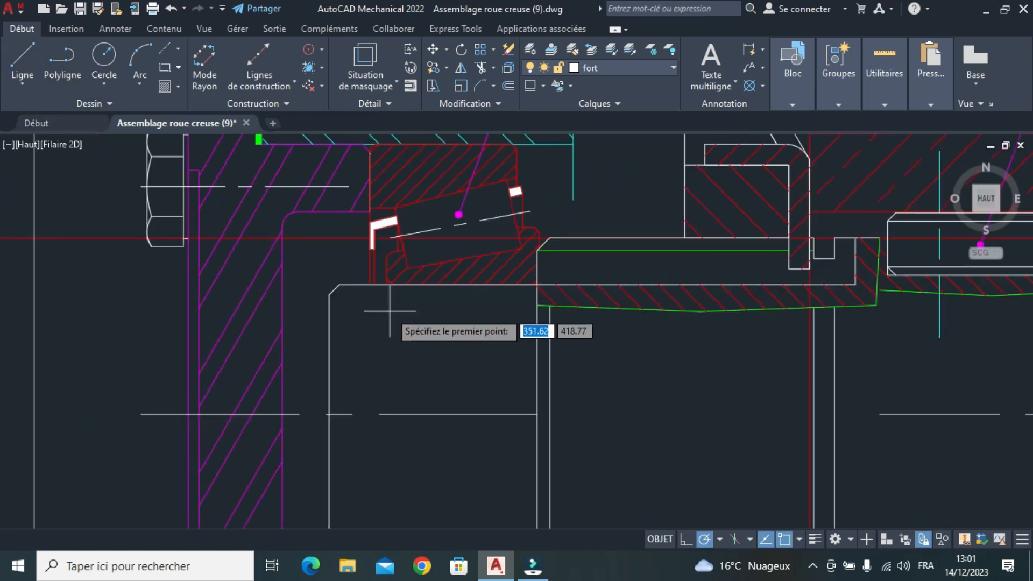
click(339, 284)
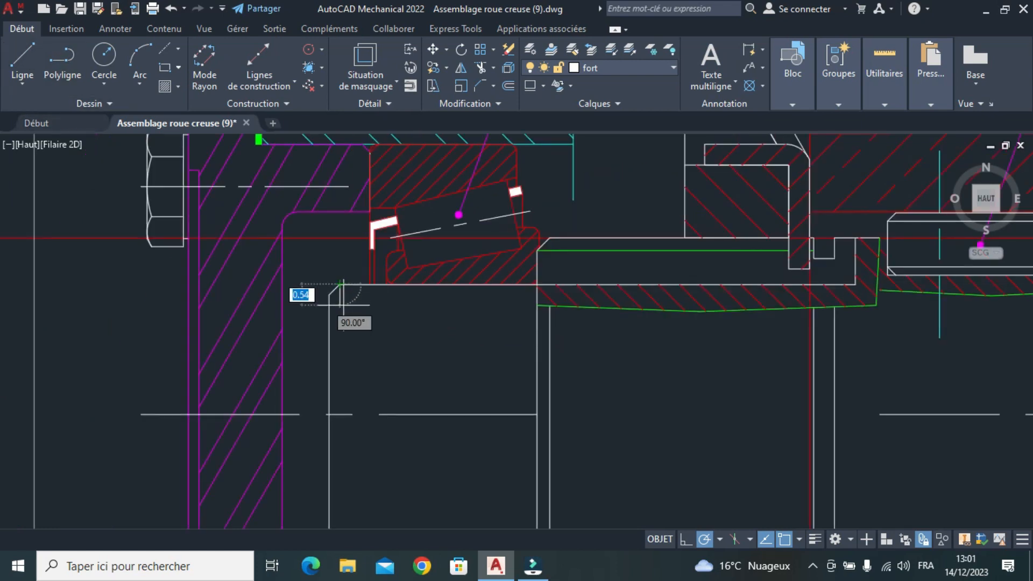
scroll(337, 453, down, 2)
middle_drag(331, 359, 325, 323)
scroll(325, 366, up, 5)
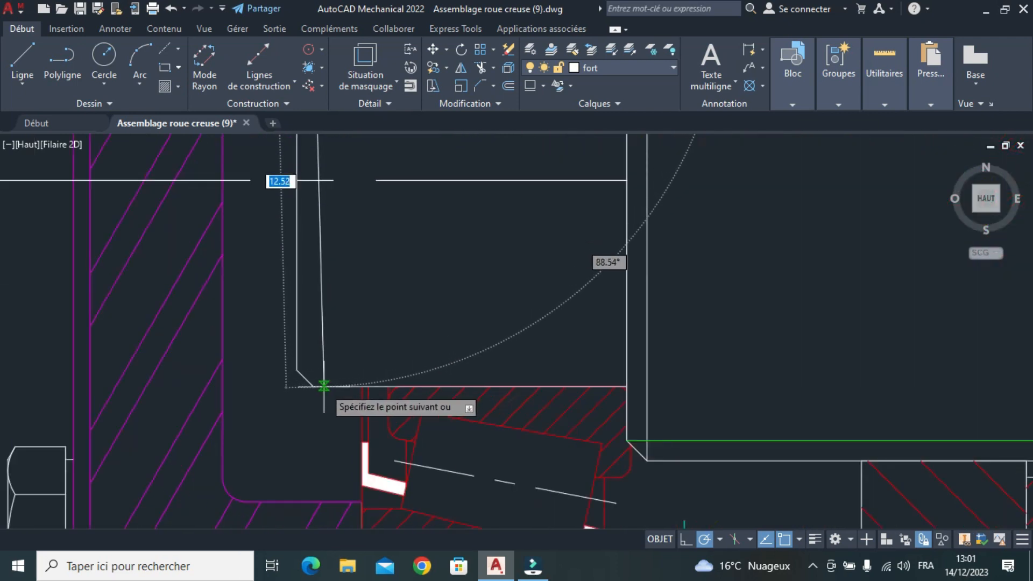
click(307, 386)
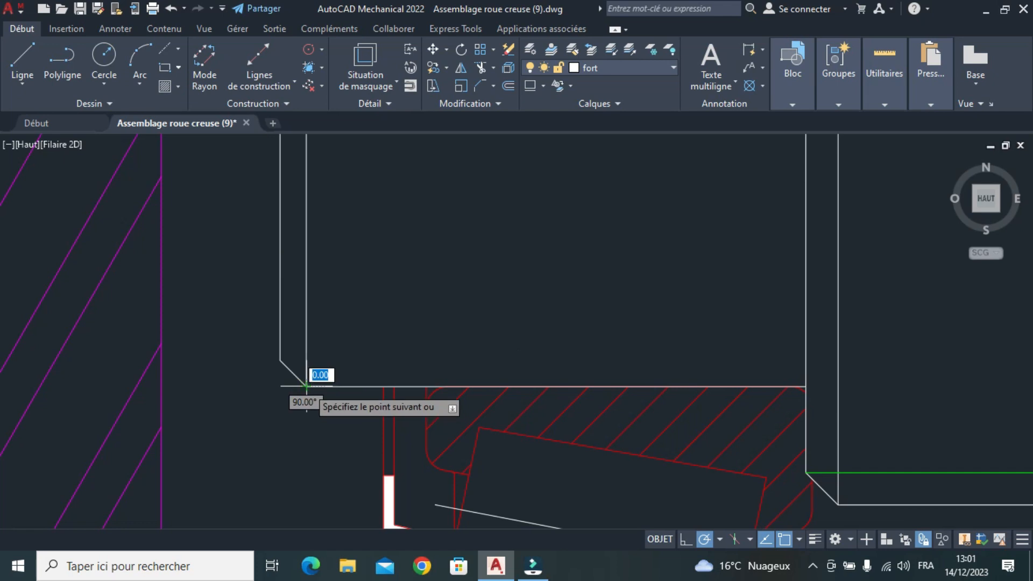
key(Escape)
- Extend the inner vertical edges of the lower and upper cyan housing sections beside the bearing to the threaded shaft's outline
scroll(510, 302, down, 4)
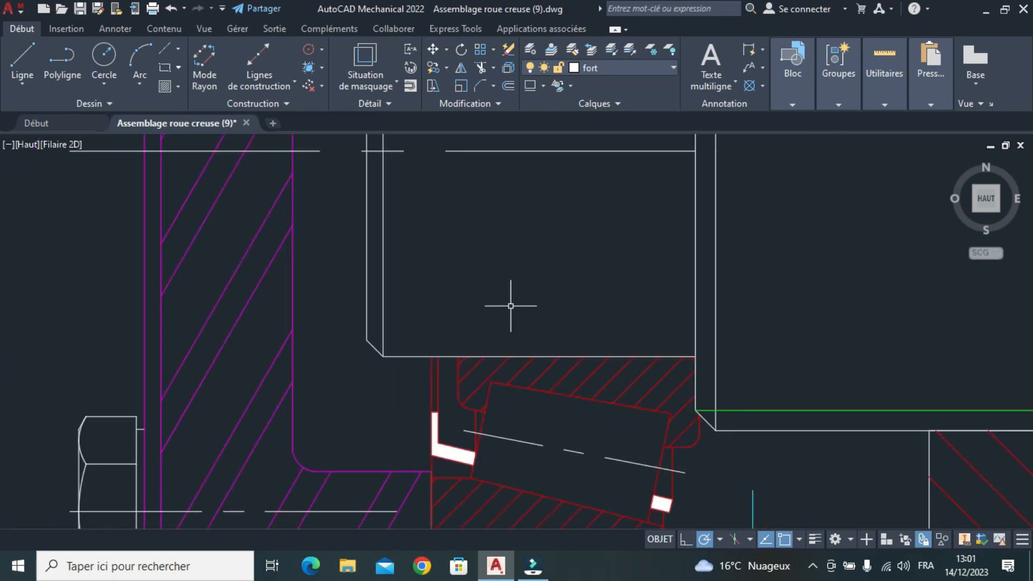
mouse_move(704, 414)
middle_down()
mouse_move(522, 330)
mouse_move(467, 322)
middle_up()
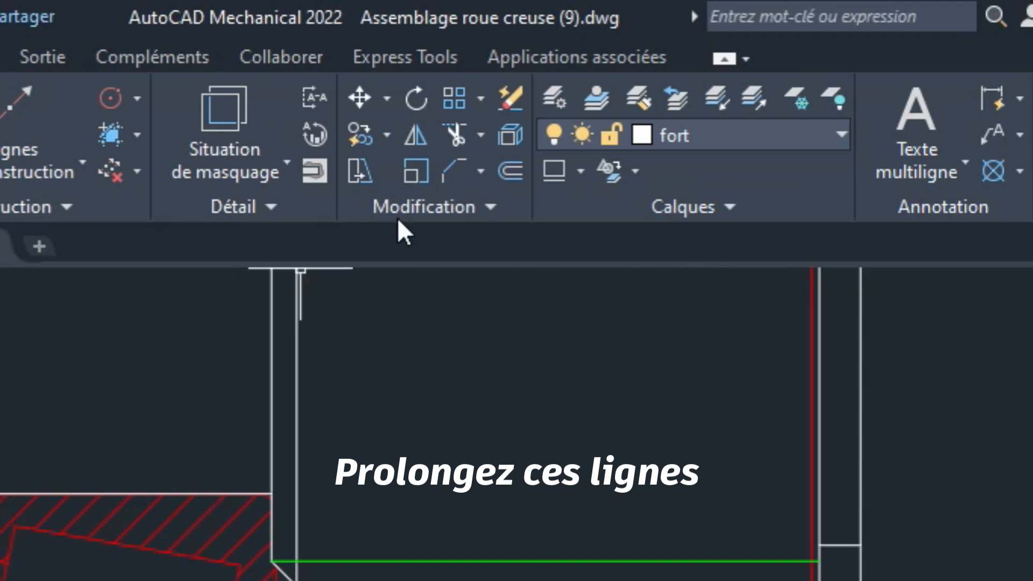
click(479, 134)
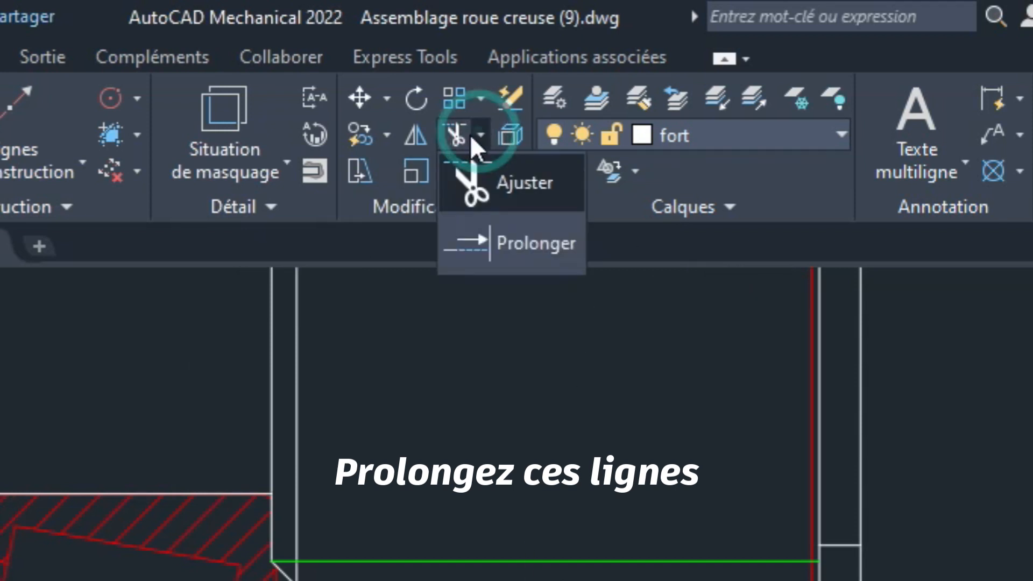
click(509, 242)
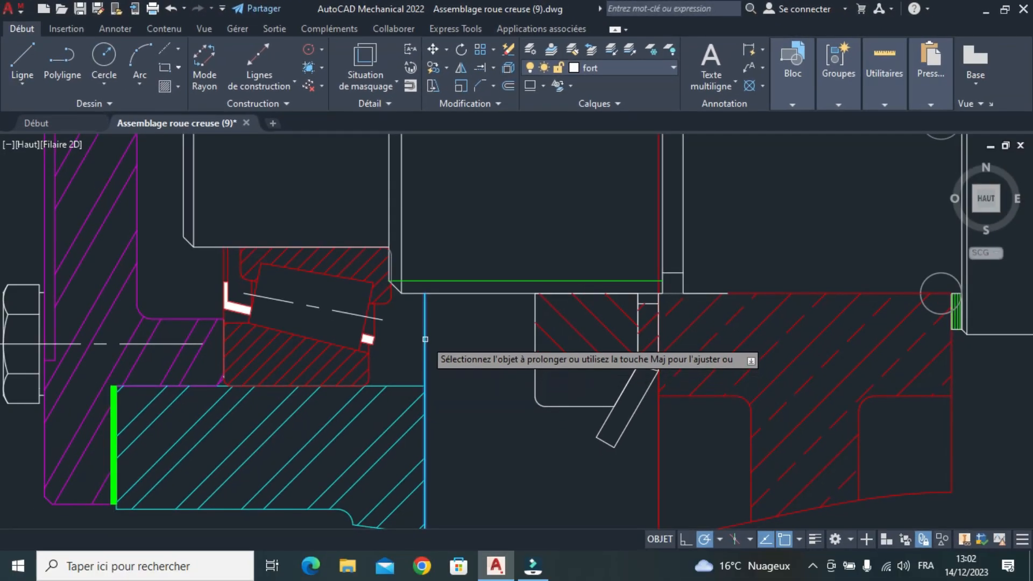
scroll(493, 362, down, 2)
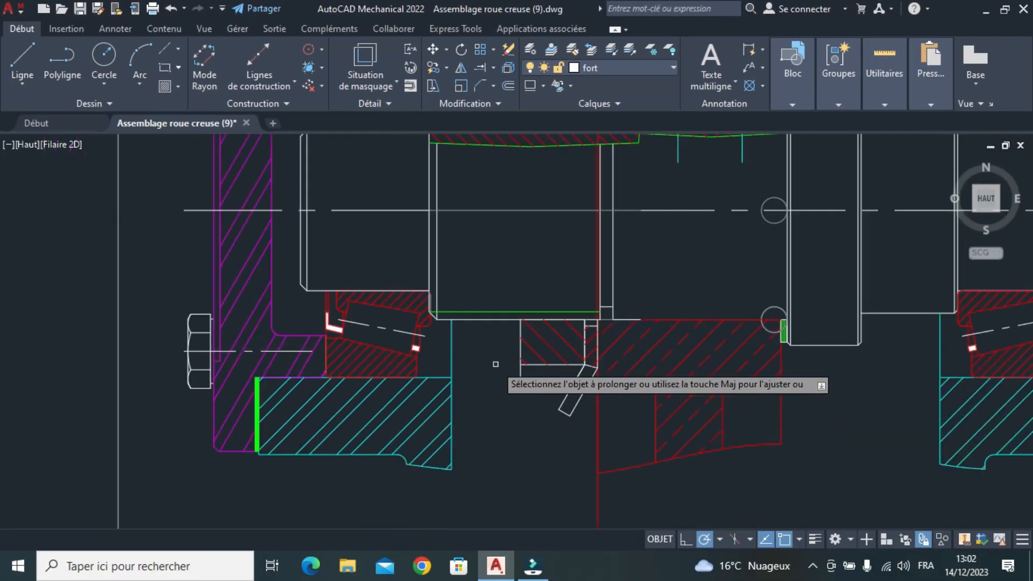
mouse_move(498, 197)
middle_down()
mouse_move(483, 218)
mouse_move(471, 385)
middle_up()
click(470, 297)
scroll(471, 297, up, 3)
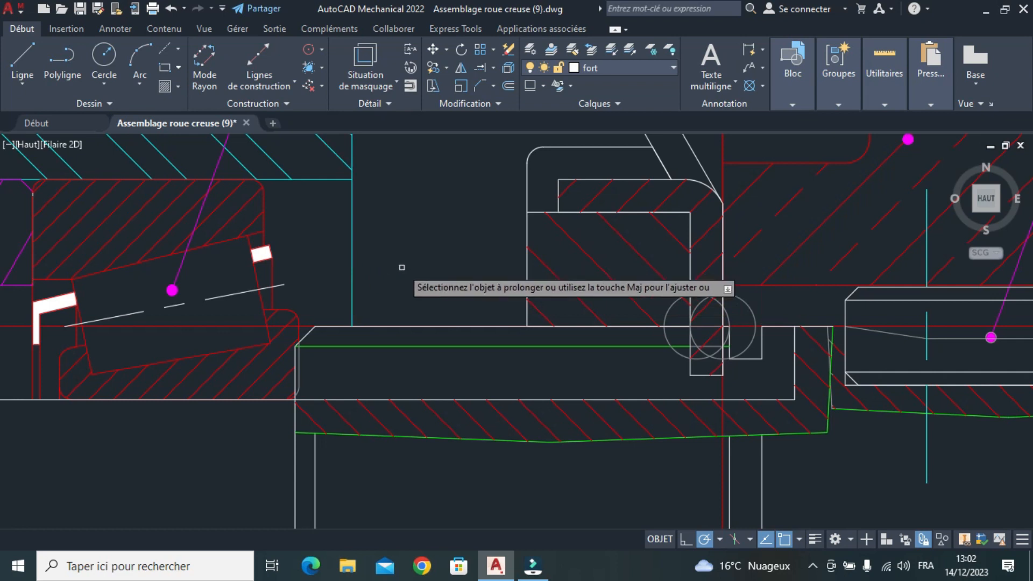
- Examine the whole assembly for missing or incomplete outlines along the shaft, nut, wheel and bearings
scroll(402, 267, down, 2)
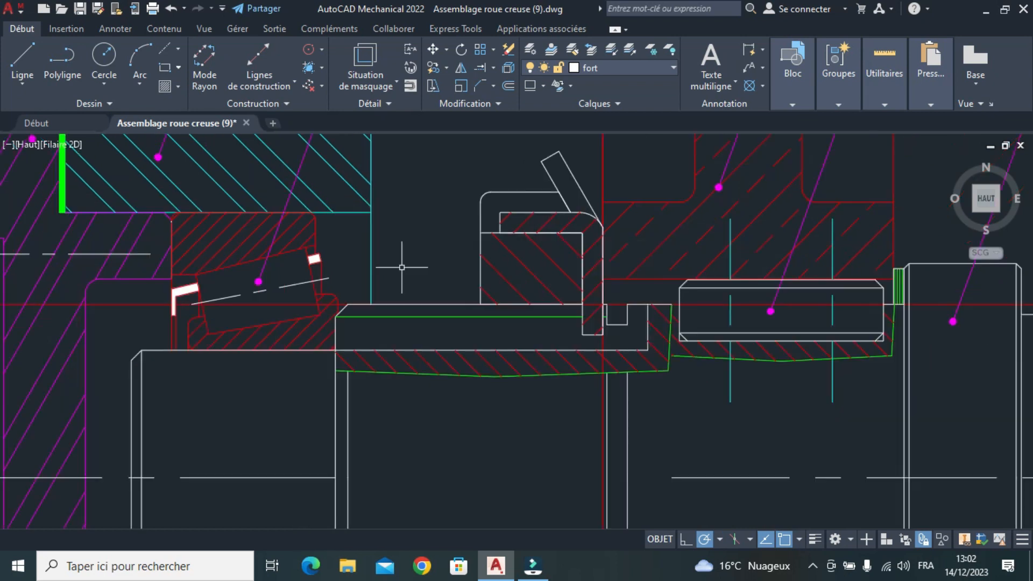
scroll(402, 268, down, 2)
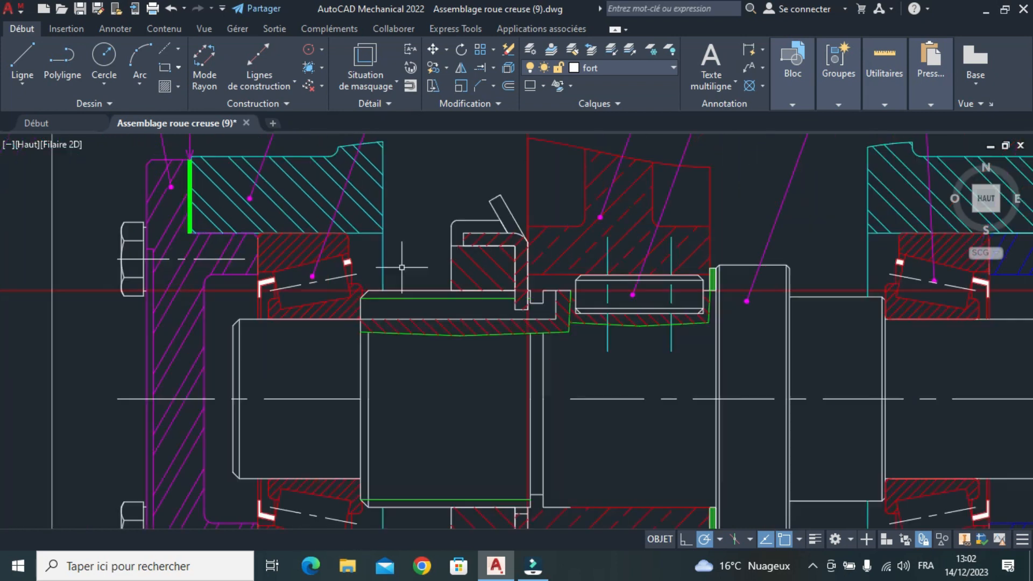
middle_drag(431, 448, 416, 368)
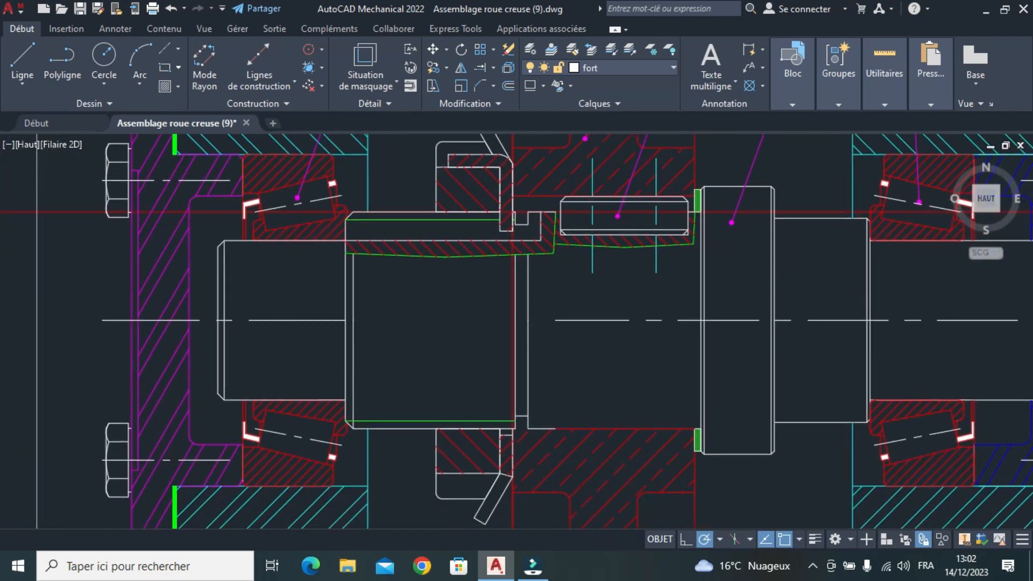
scroll(456, 333, down, 2)
scroll(607, 317, down, 1)
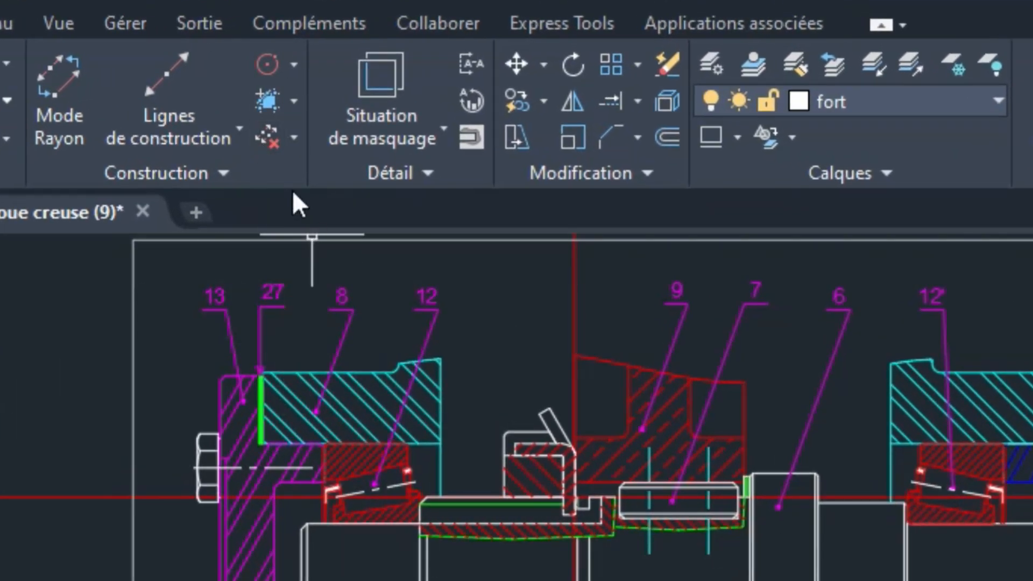
scroll(549, 546, up, 2)
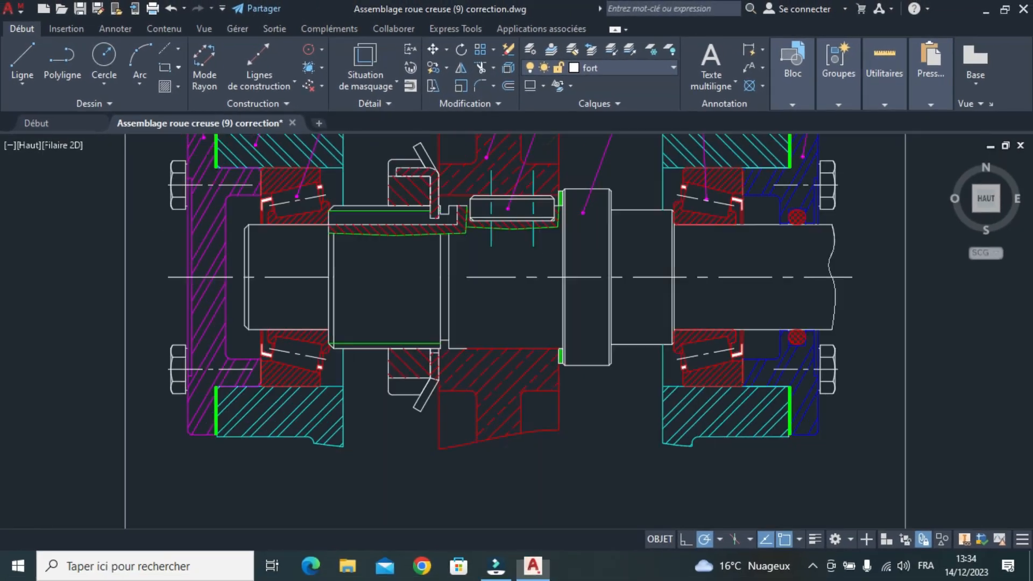
scroll(530, 260, down, 2)
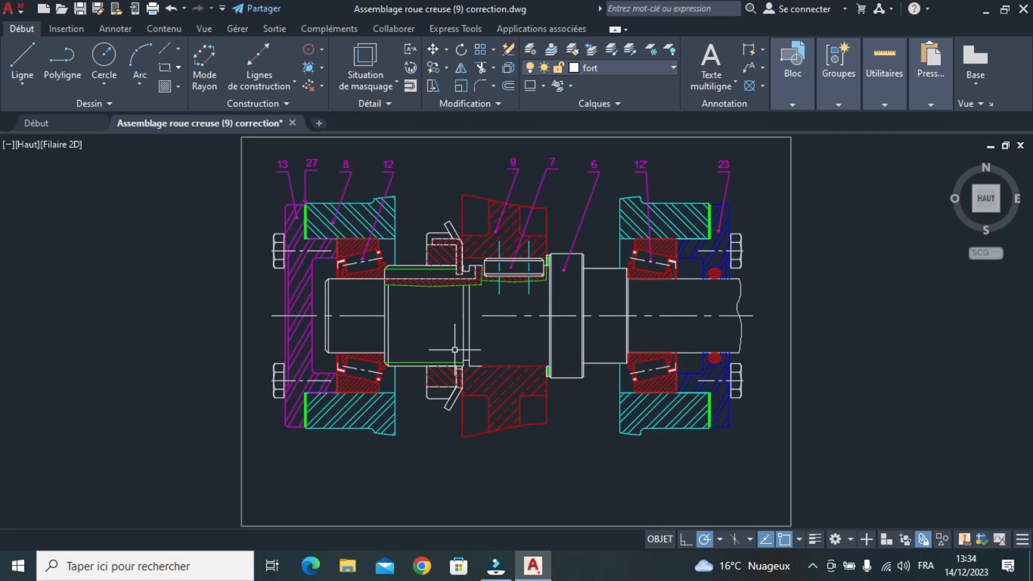
- Complete the shaft's lower outline through the wheel bore with a horizontal line from the short existing segment's end to the collar face
scroll(516, 382, up, 6)
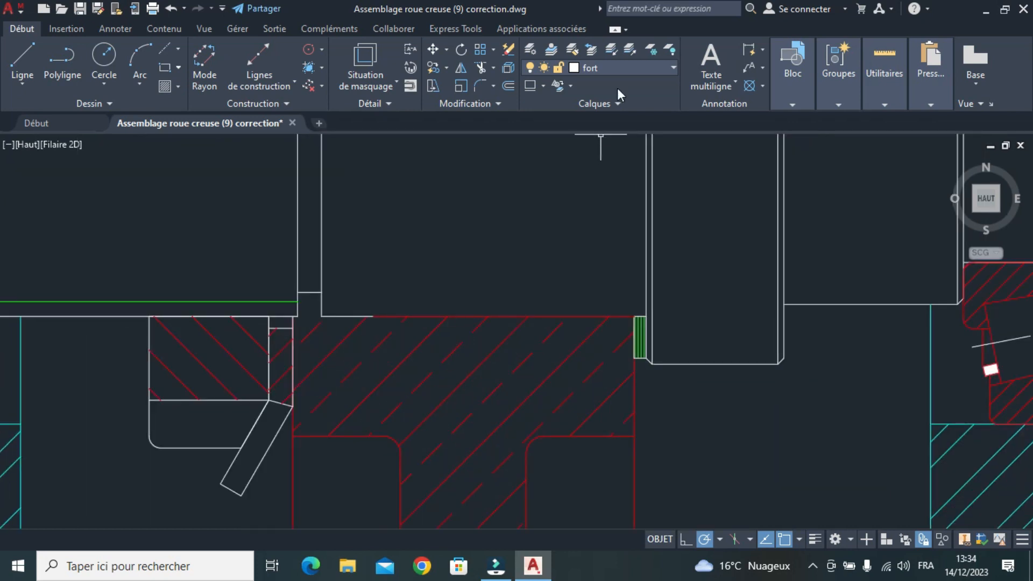
click(26, 57)
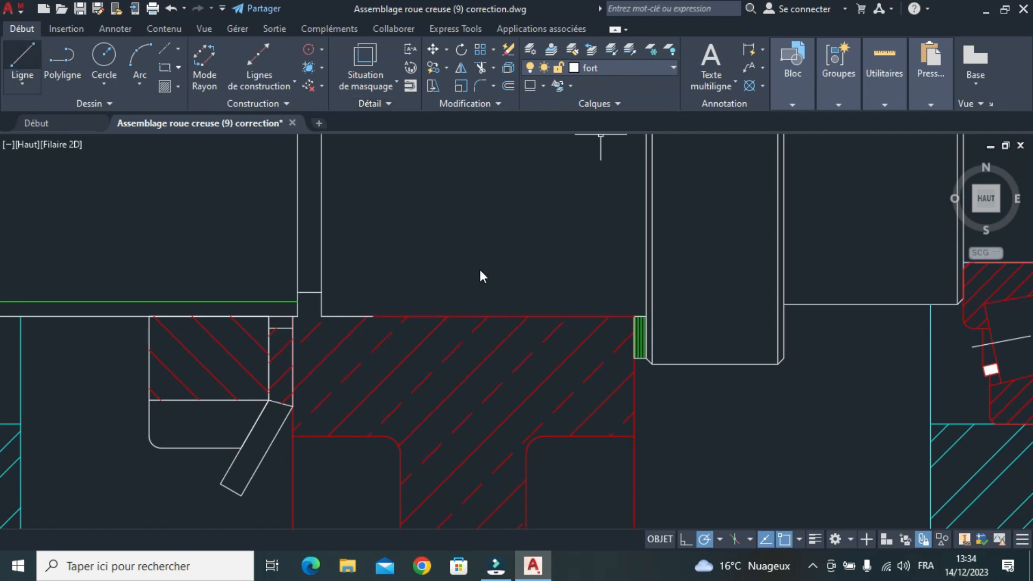
click(374, 316)
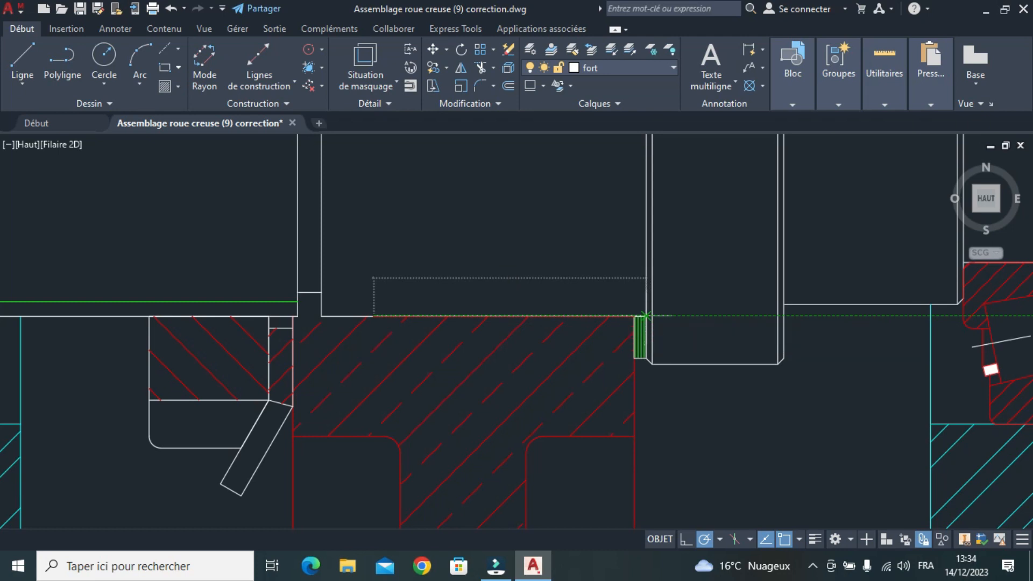
click(646, 316)
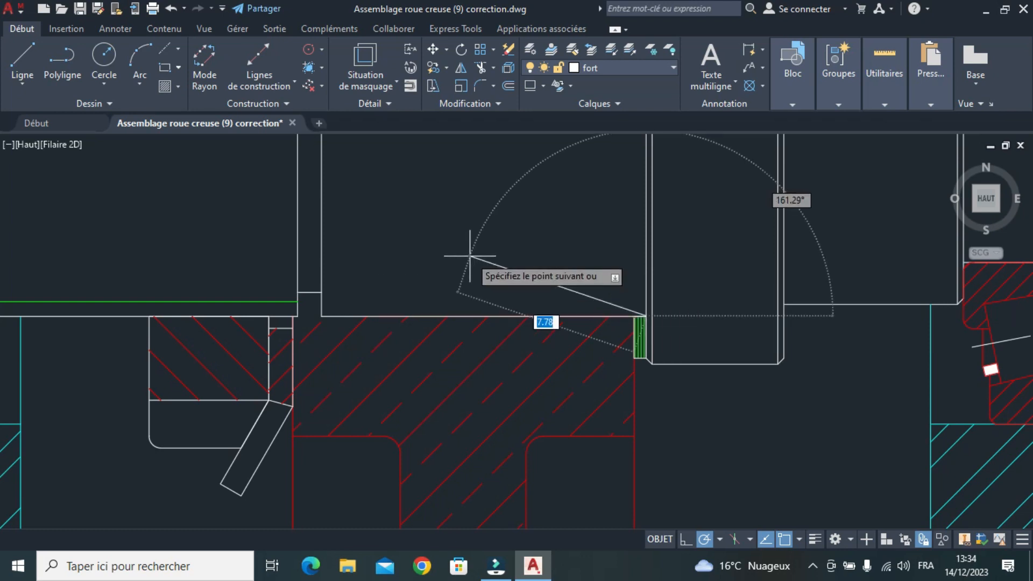
key(Escape)
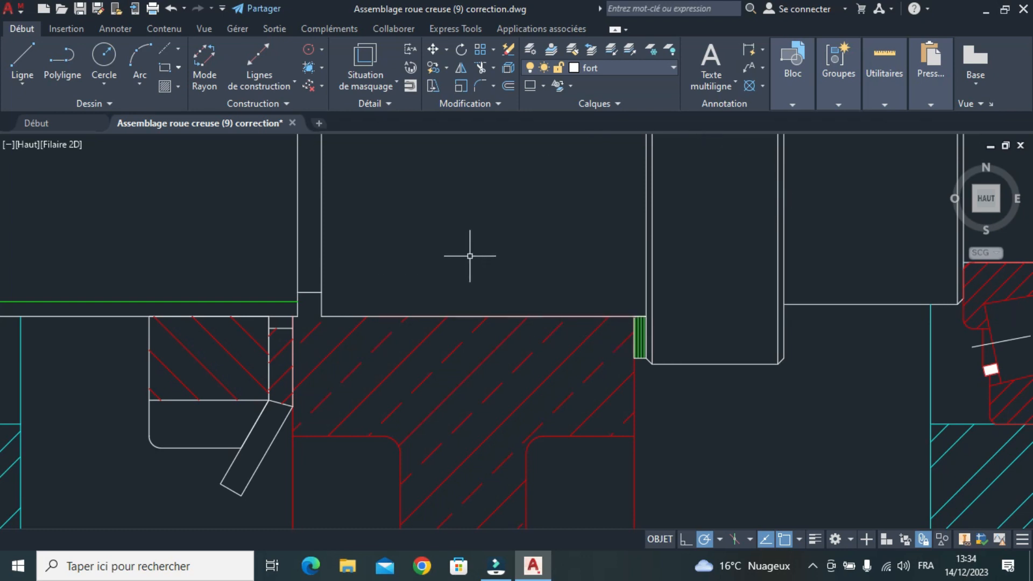
middle_click(472, 278)
middle_click(473, 278)
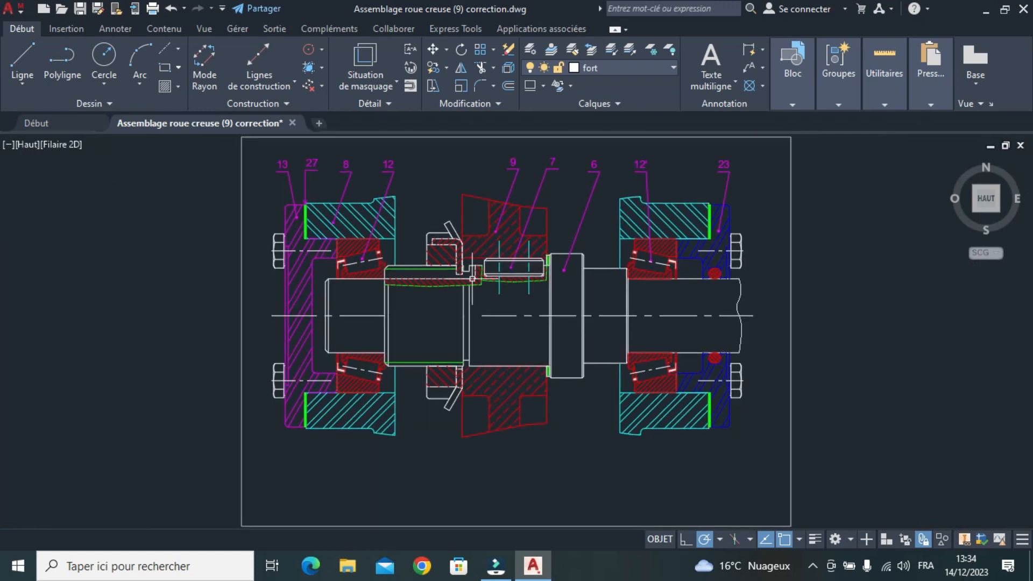